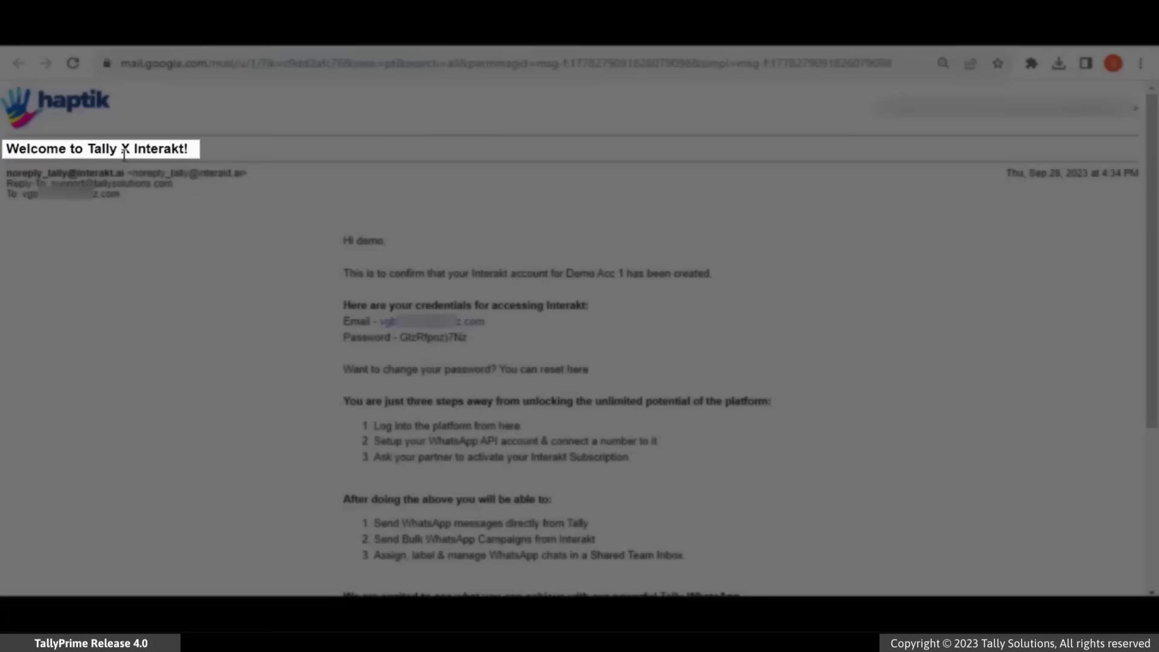
Highlight the Interakt login email and password lines in the 'Welcome to Tally X Interakt!' email
triple_click(124, 152)
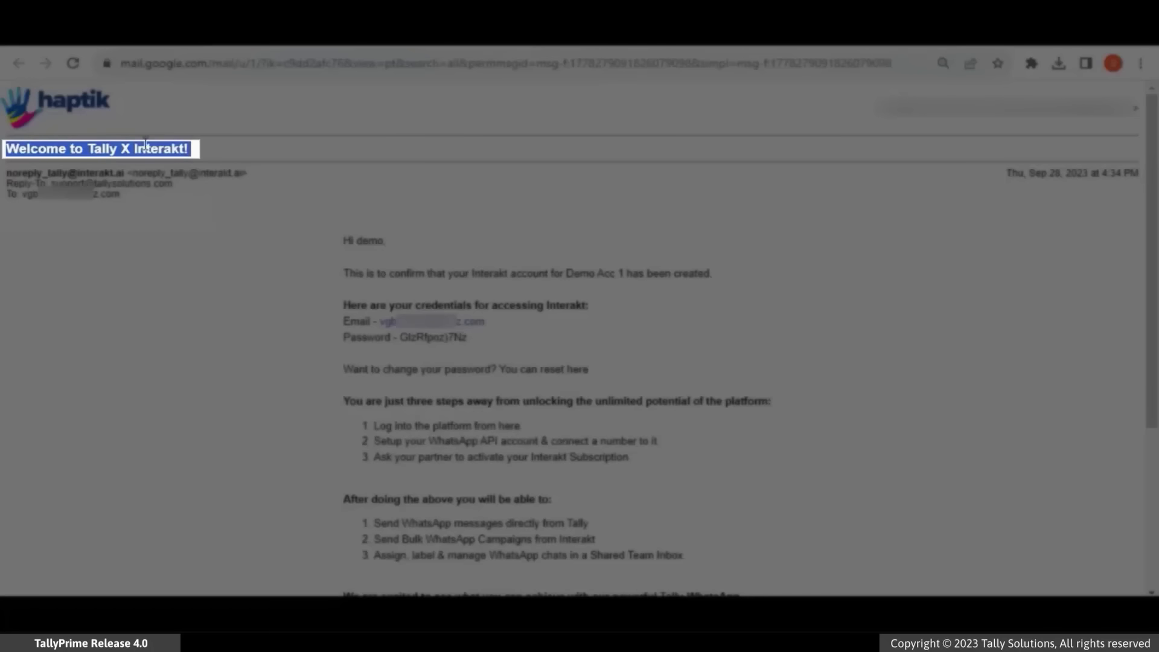
click(123, 189)
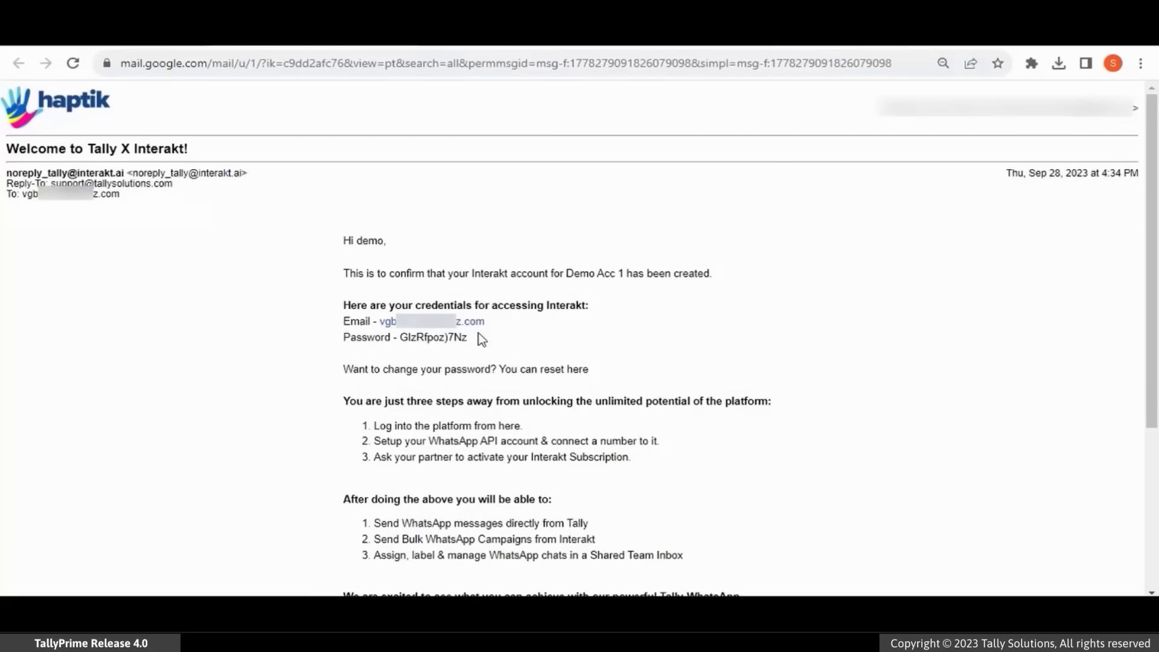
drag(479, 337, 347, 322)
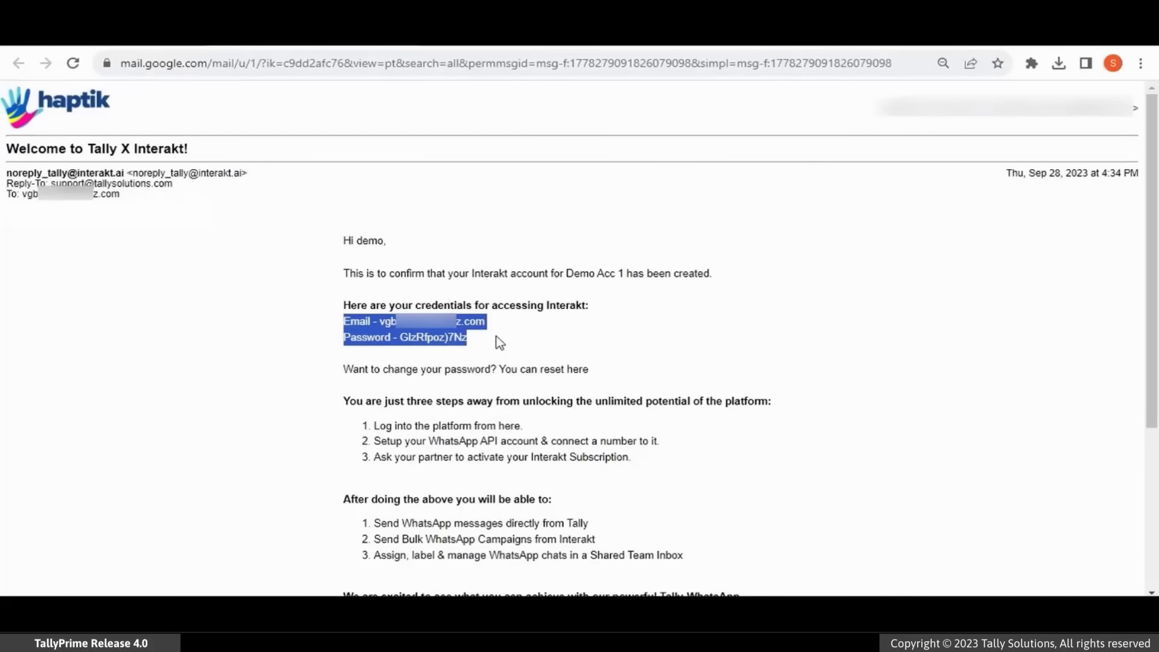
click(519, 335)
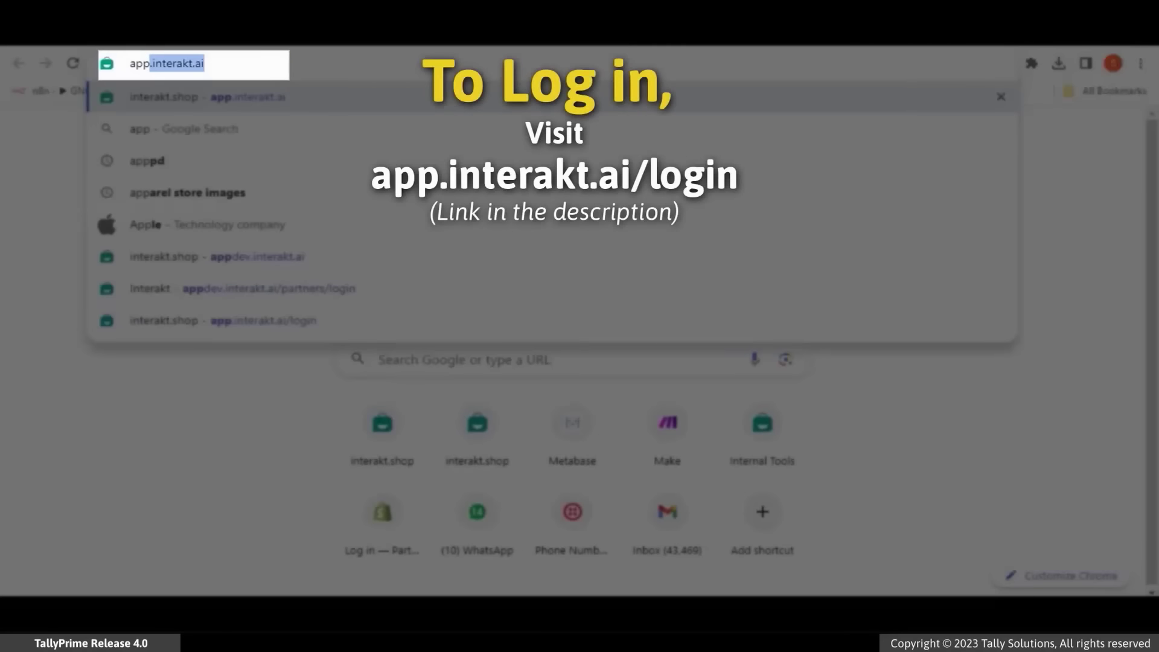
Load the app.interakt.ai login page and paste the account e-mail to sign in
text(.interakt.ai/)
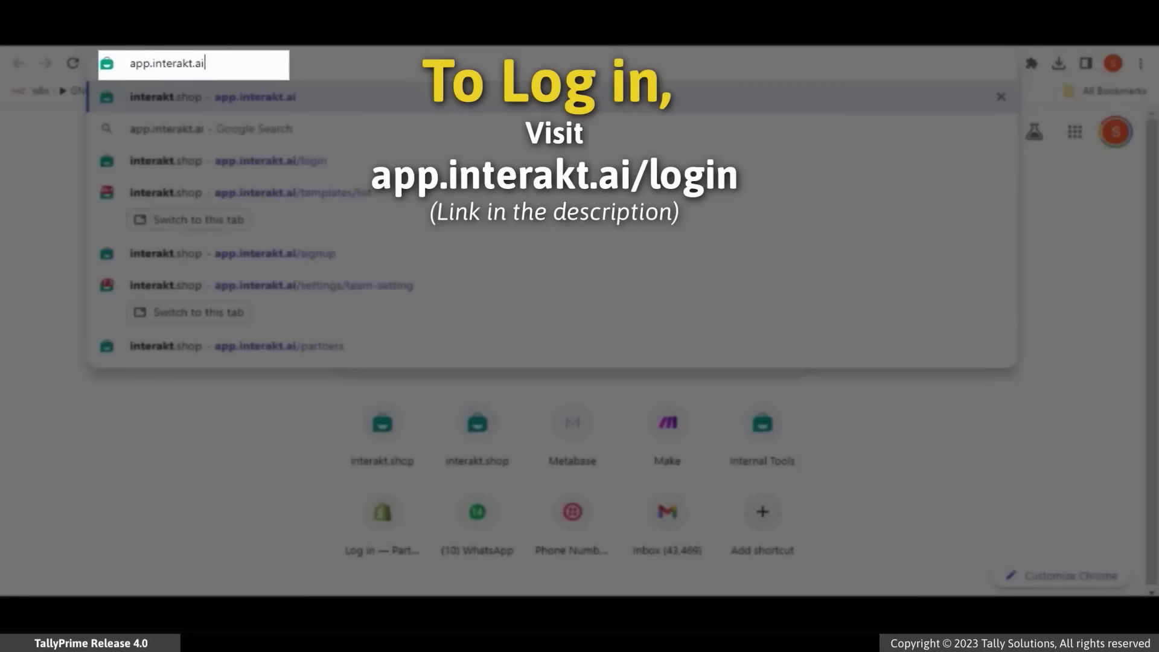
key(Down)
key(Down)
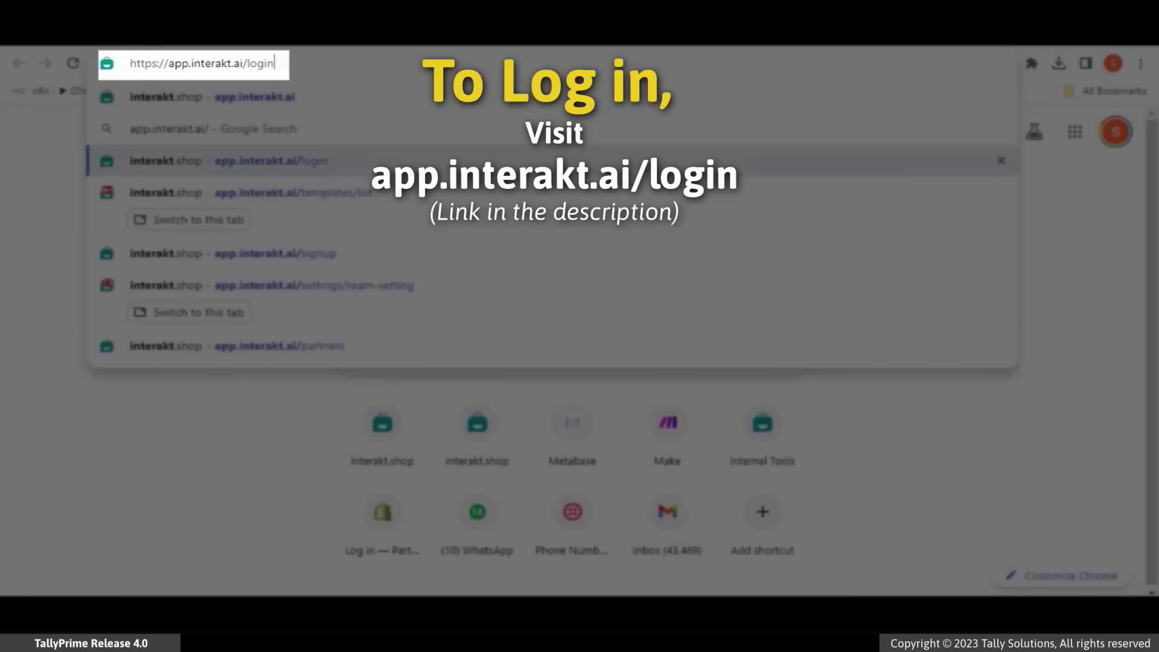
key(Return)
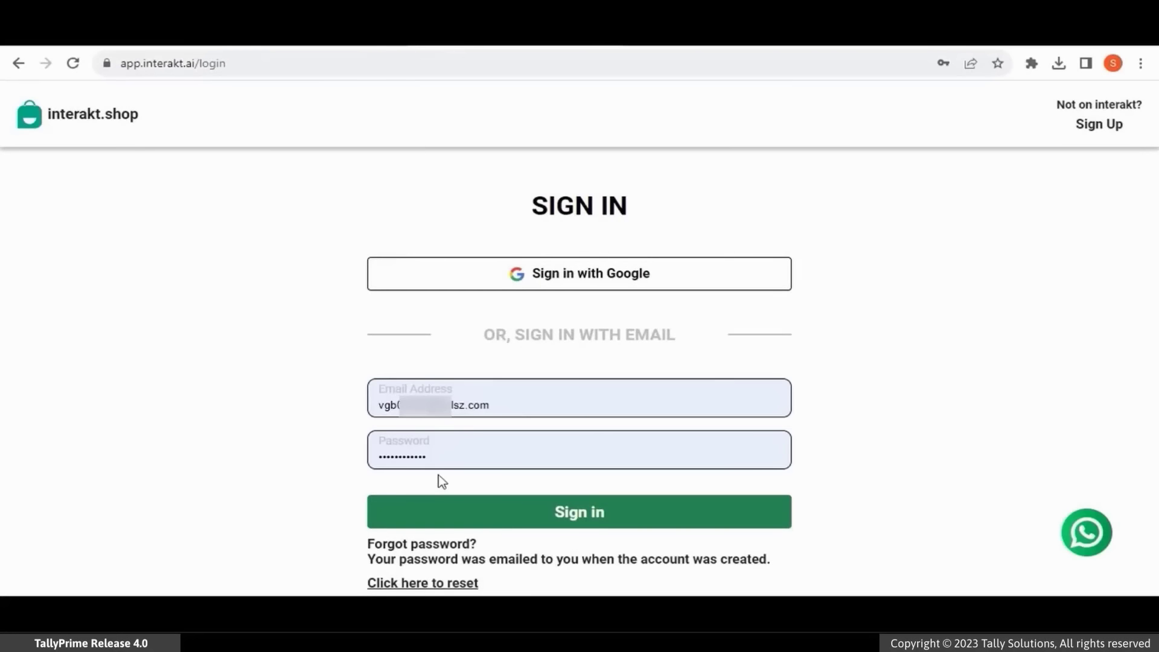
scroll(439, 475, down, 1)
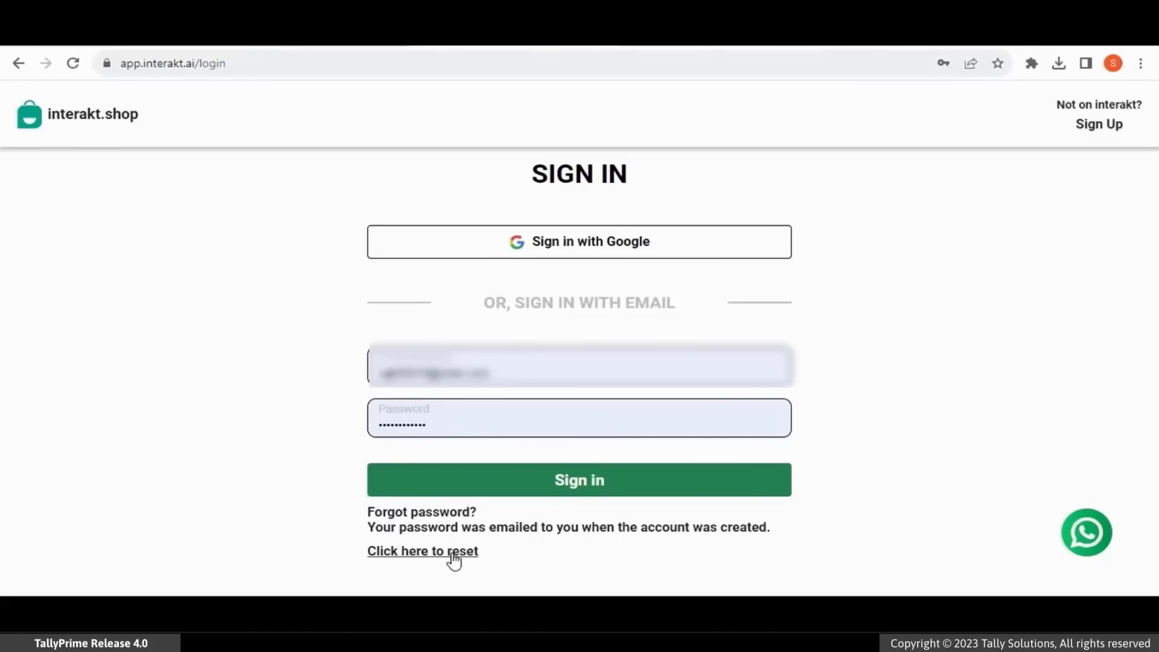
click(449, 550)
scroll(393, 519, down, 1)
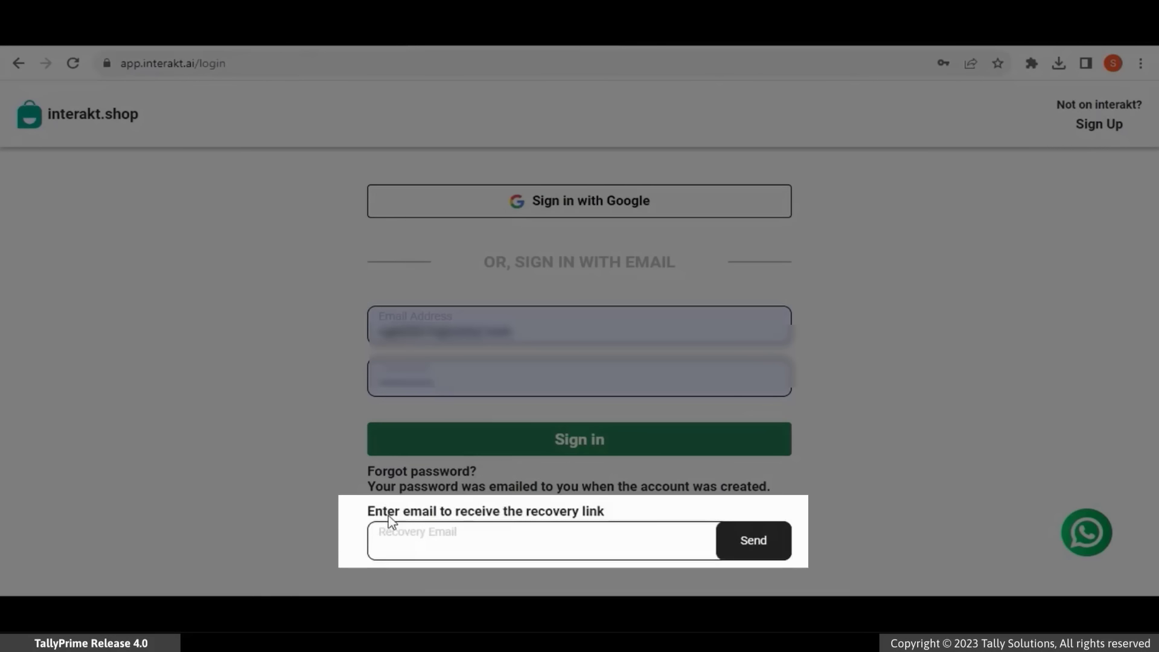
key(ctrl+v)
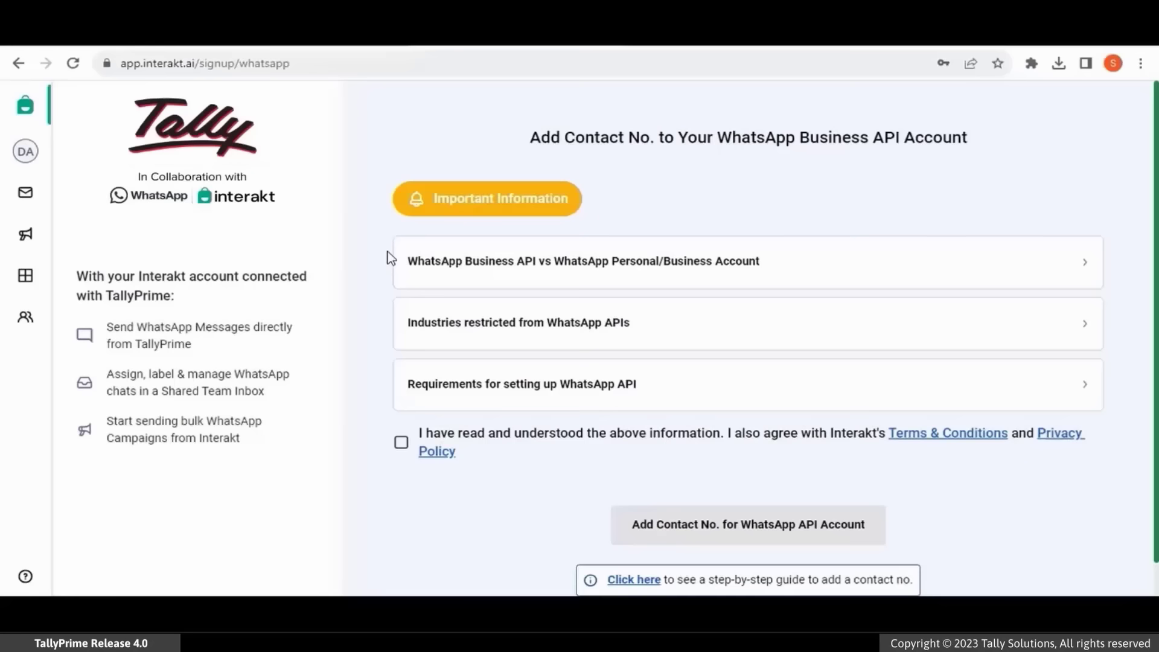
Review the WhatsApp Business API vs Personal comparison and the restricted industries sections
click(562, 274)
scroll(563, 275, down, 3)
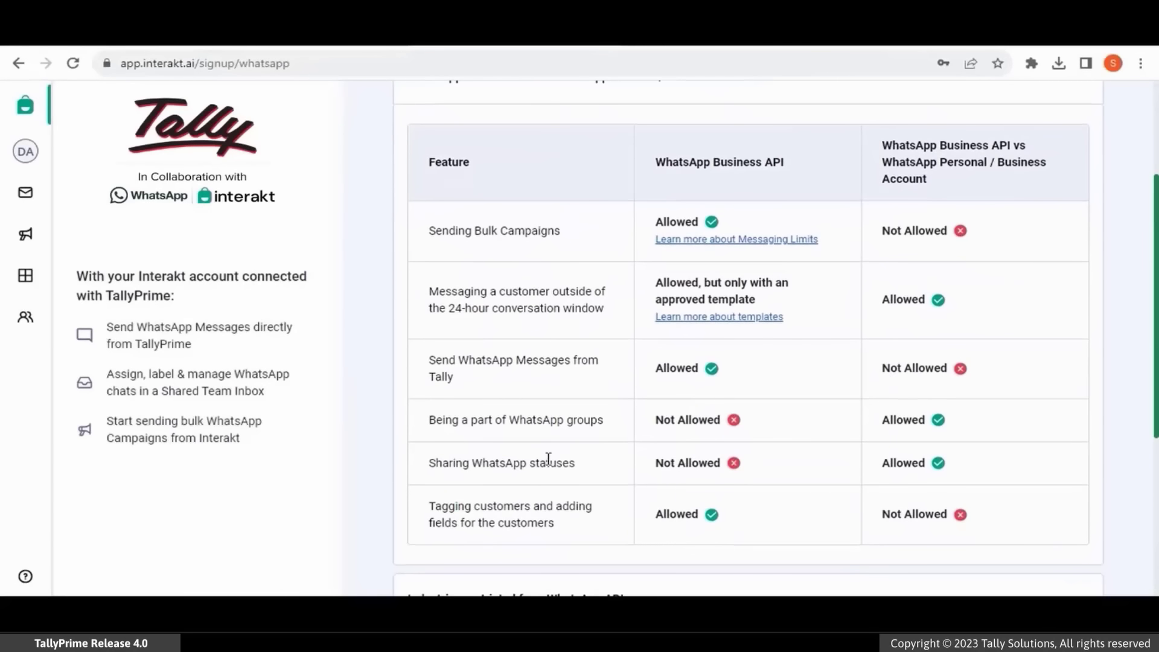
scroll(471, 304, up, 2)
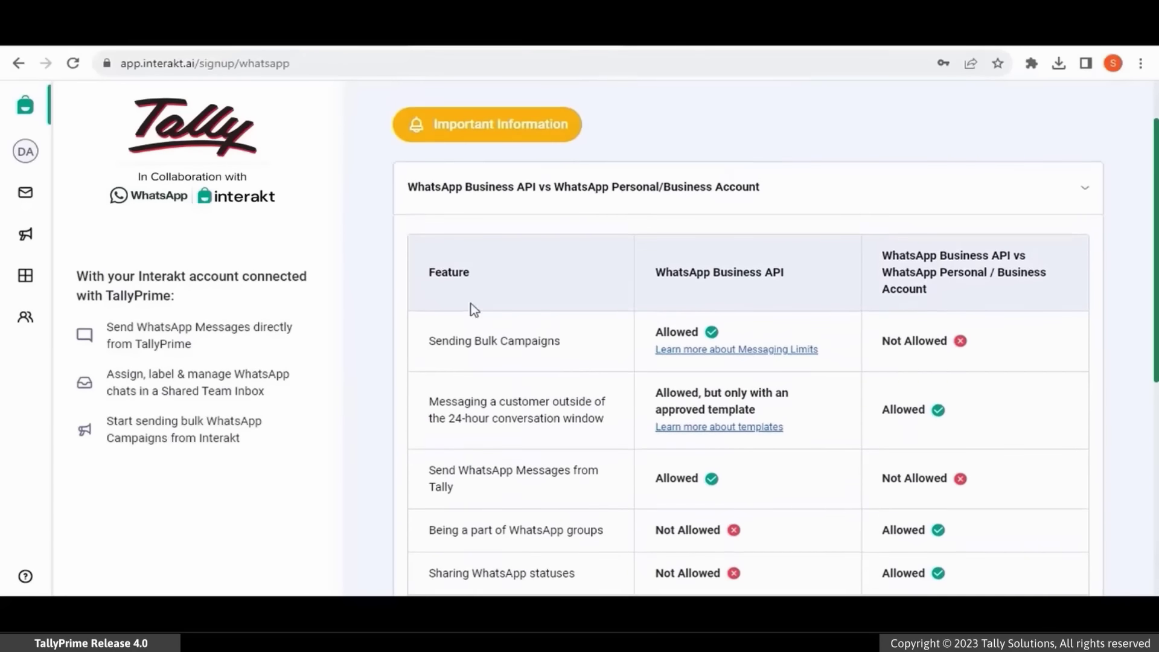
click(625, 207)
click(631, 299)
scroll(630, 299, down, 3)
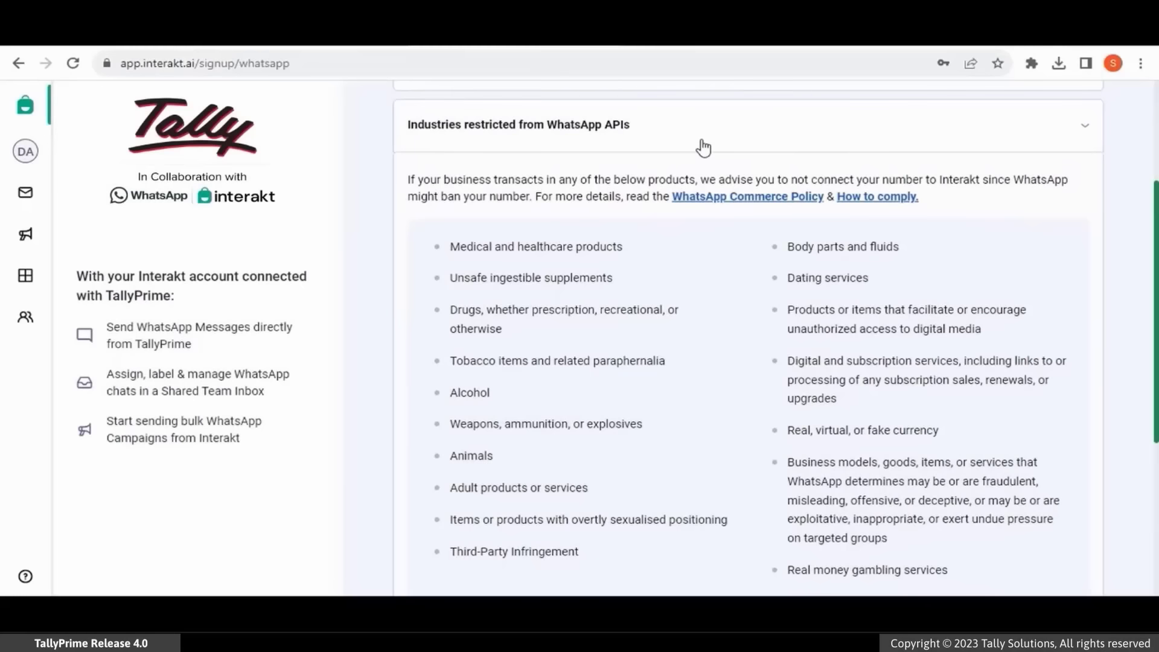
click(701, 148)
Review the WhatsApp API setup requirements and accept the information and Terms & Conditions
click(687, 353)
scroll(688, 356, down, 3)
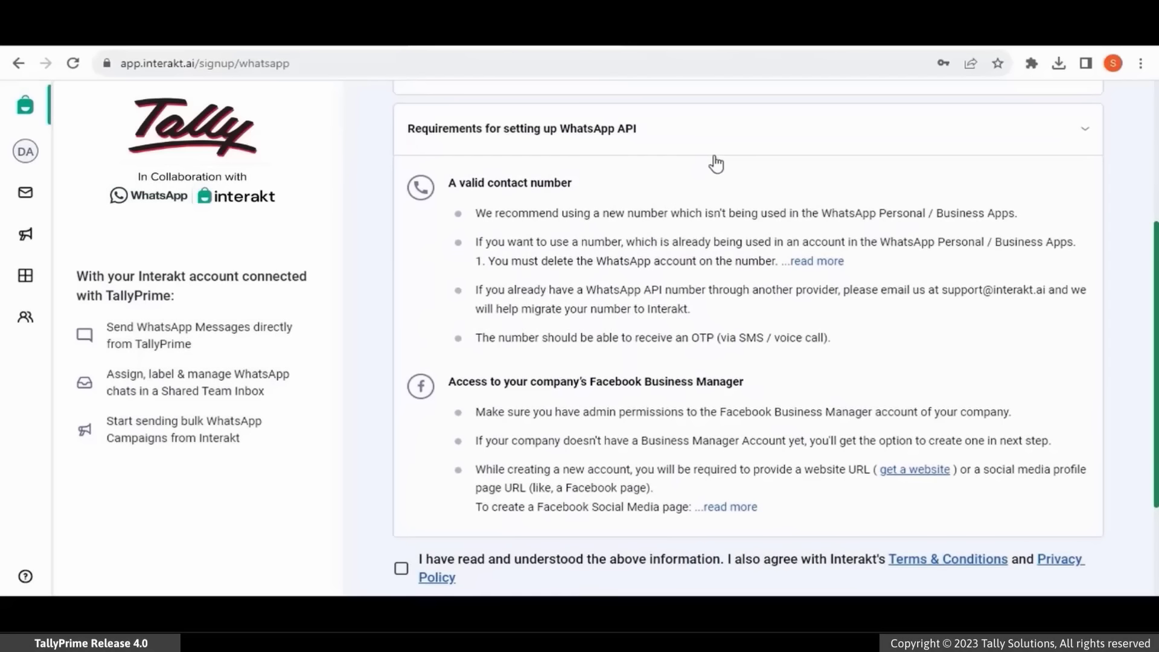
click(714, 155)
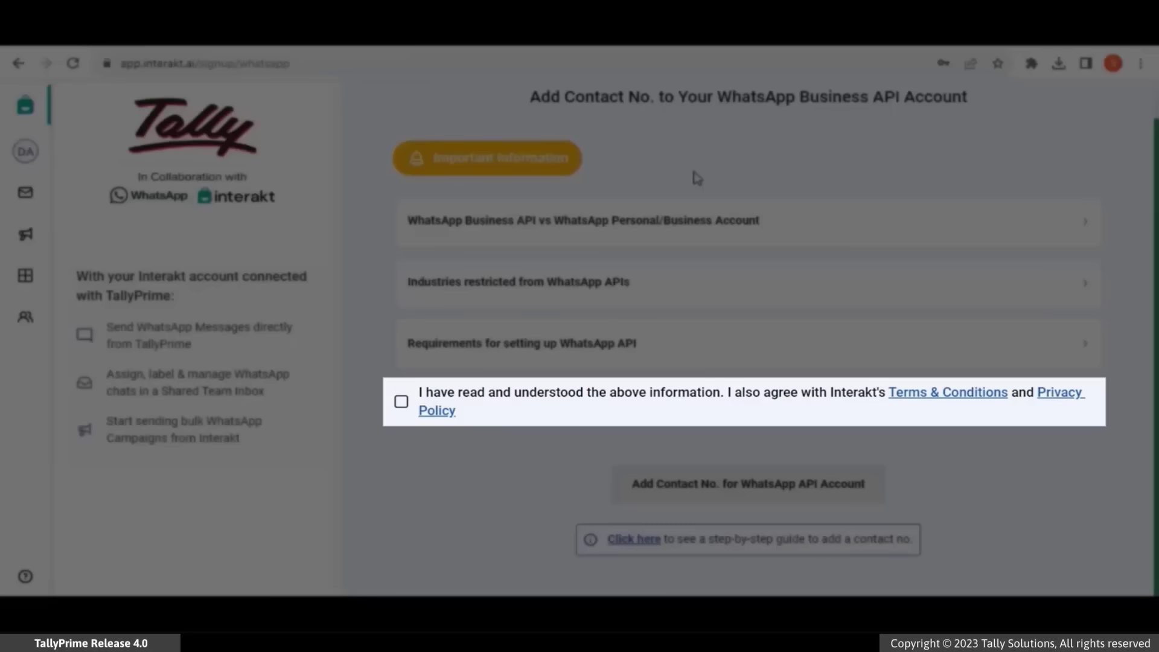
click(401, 401)
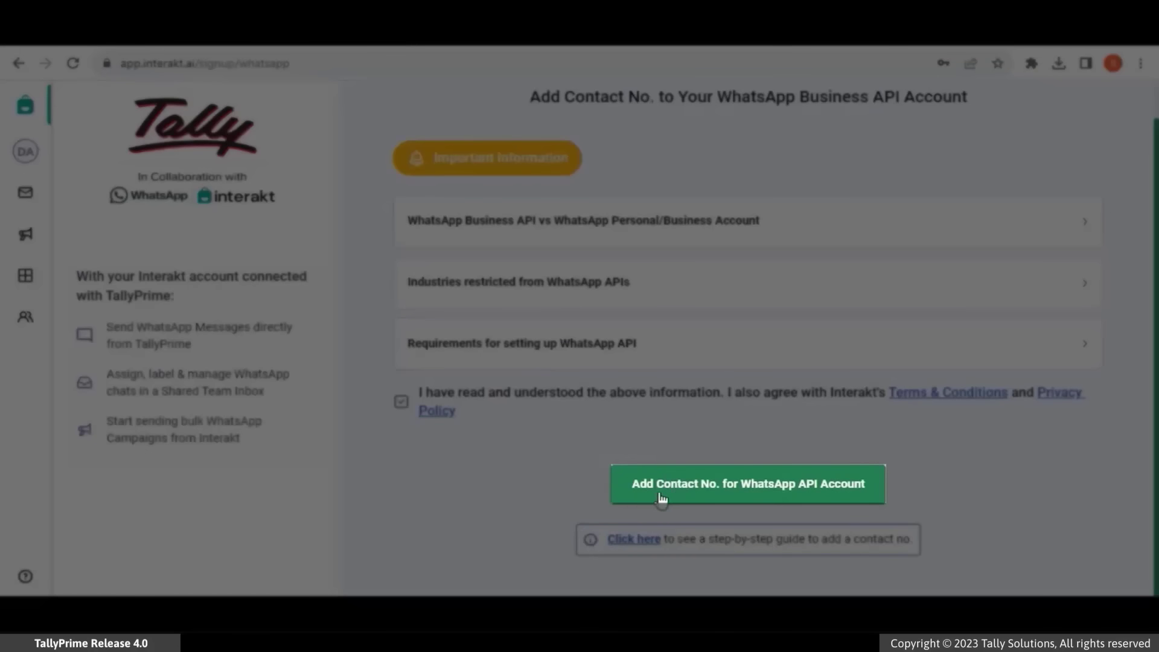
Start adding a WhatsApp contact number, confirm the prerequisites, and enter the business GSTIN under GSTIN/UIN
click(739, 487)
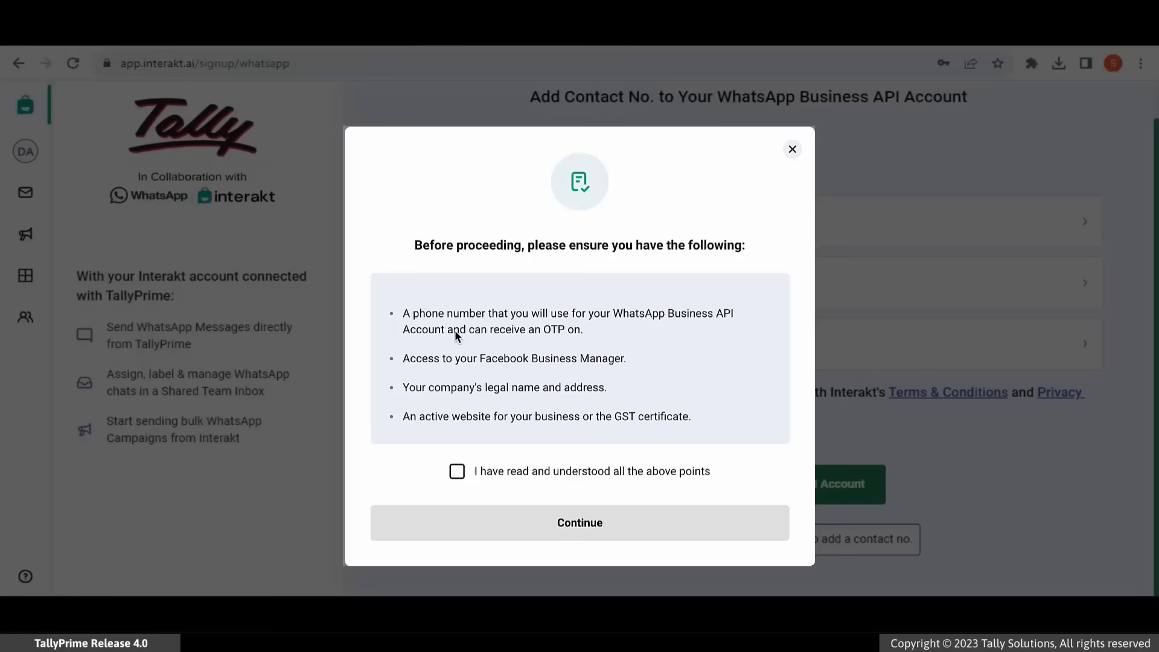
click(456, 476)
click(512, 523)
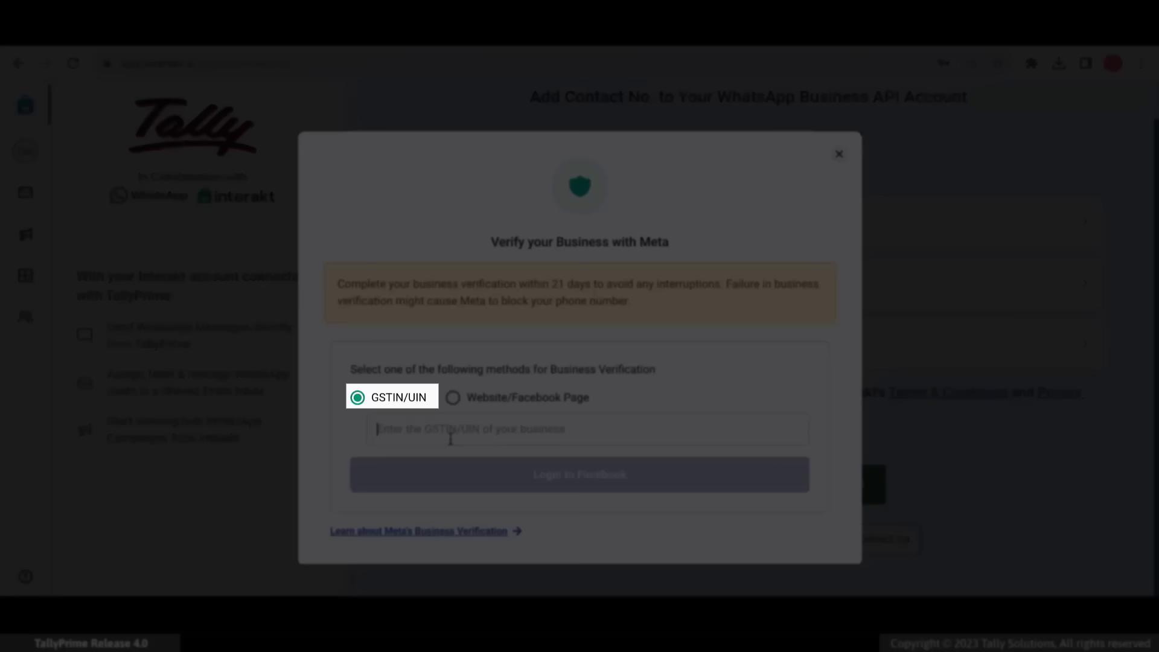
text(xxxxxxx)
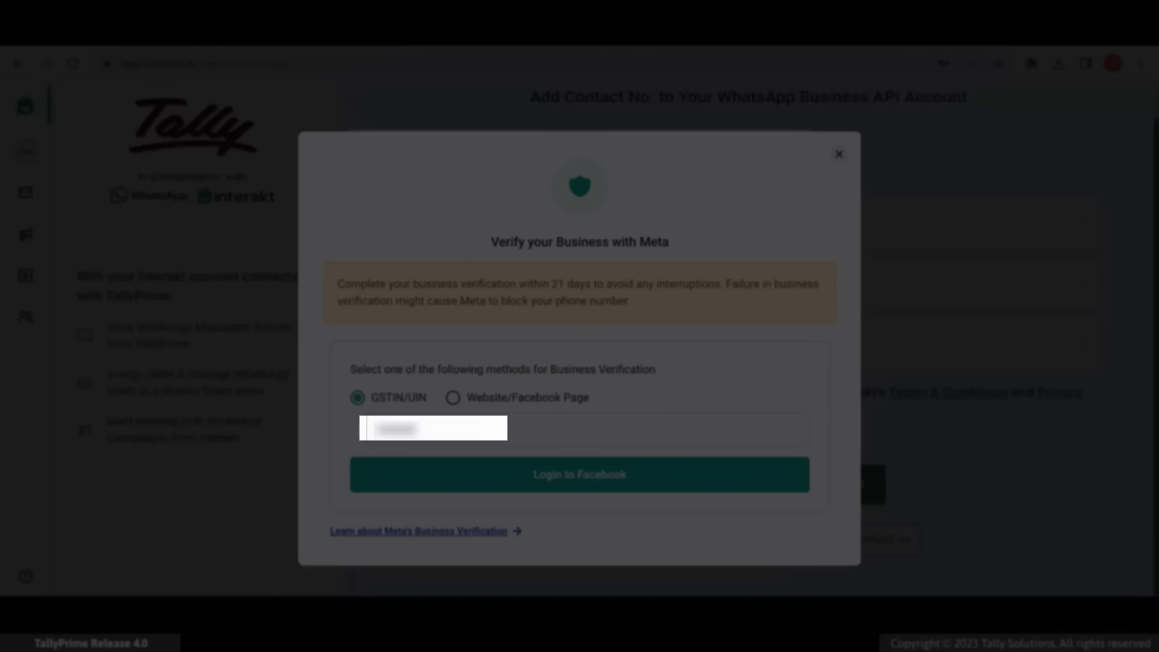
text(xx)
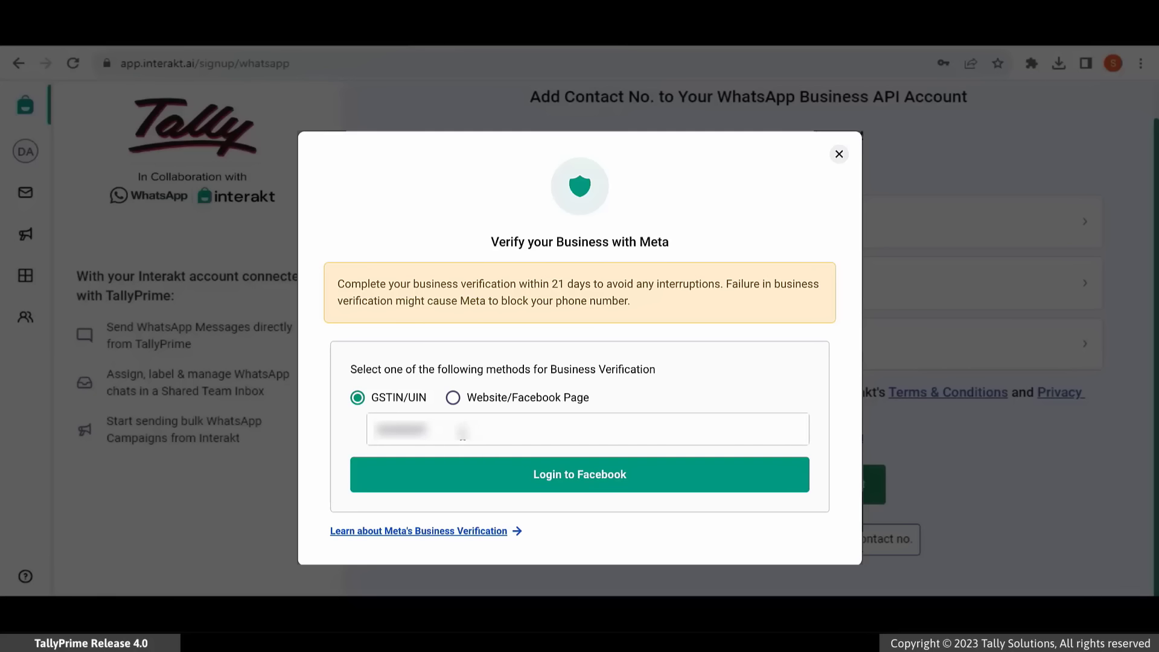
Log in to Facebook from Interakt's business verification popup with the account credentials
click(467, 483)
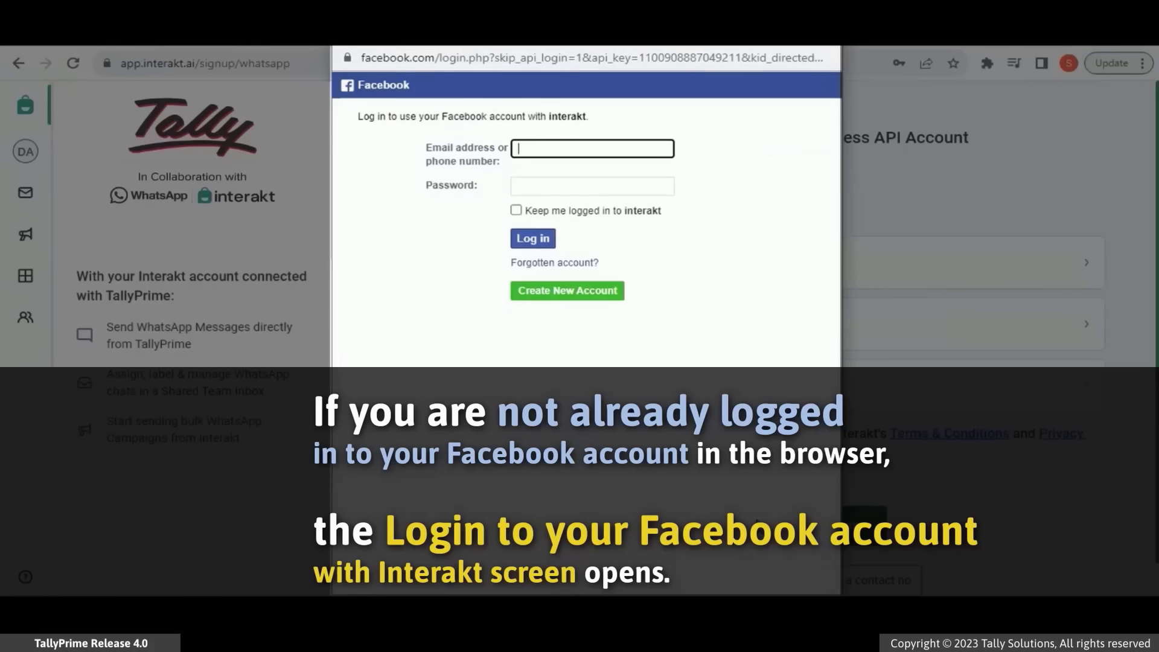
click(531, 237)
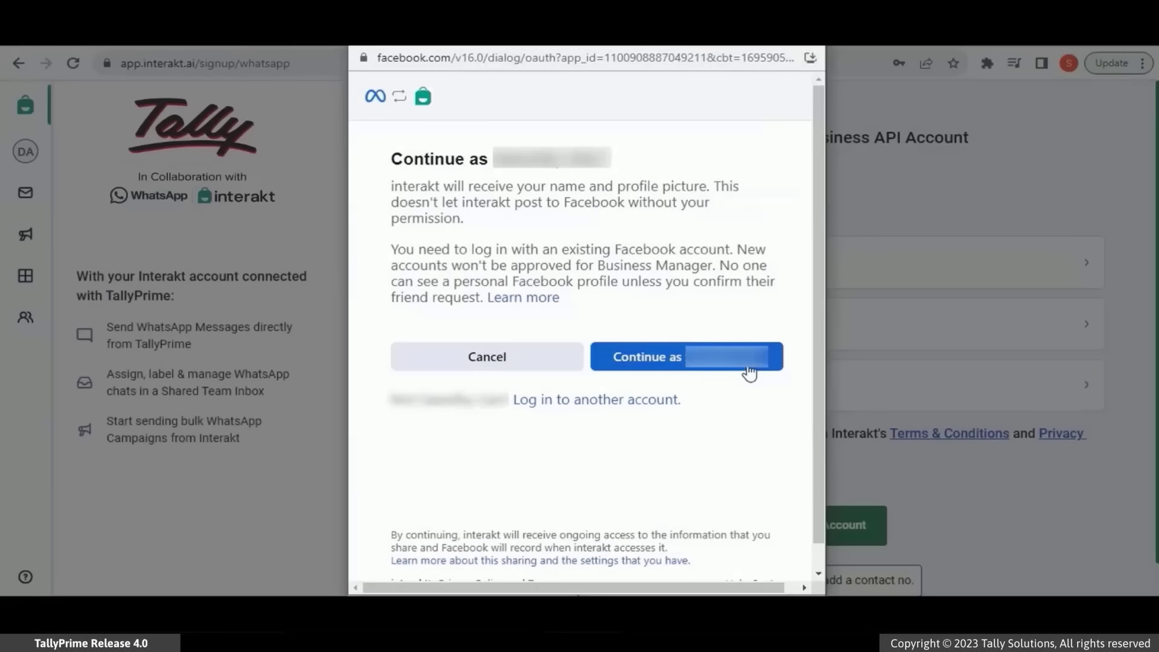
Continue as the Facebook user, grant Haptik the WhatsApp permissions, and view the Meta business accounts
click(748, 366)
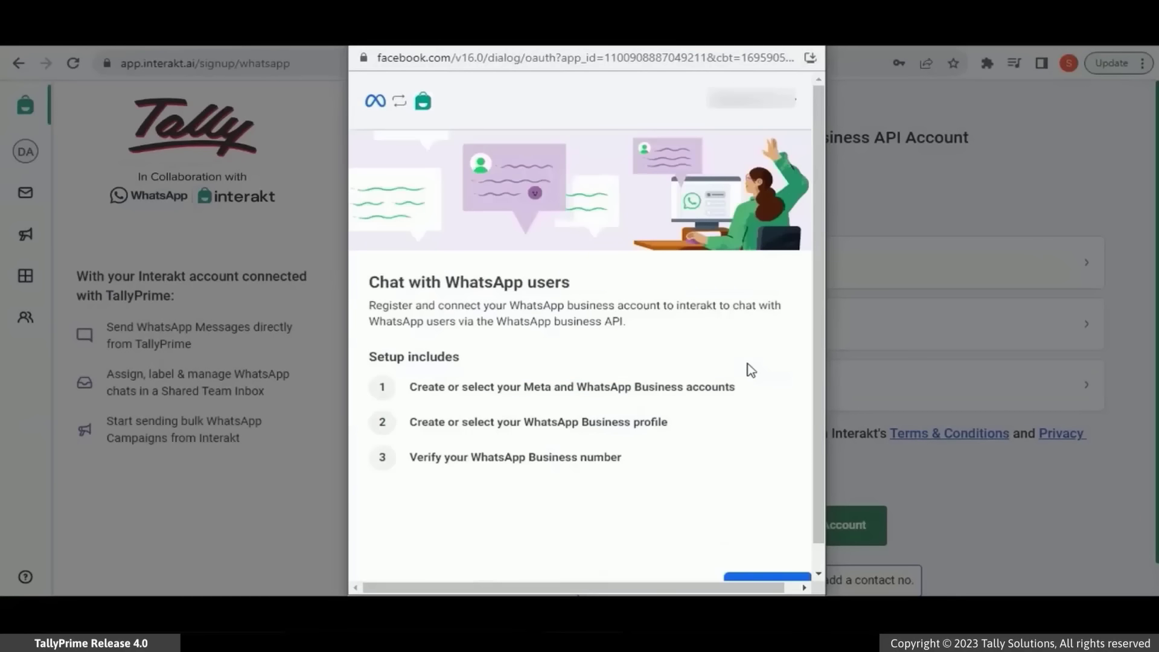
scroll(750, 369, down, 1)
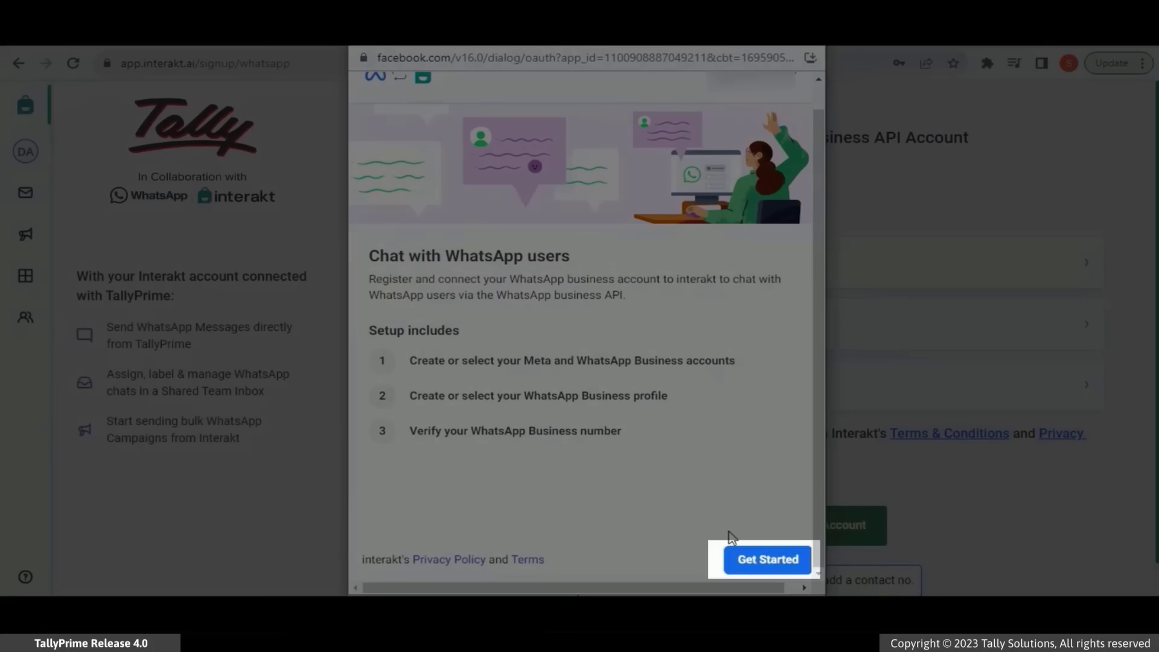
click(765, 560)
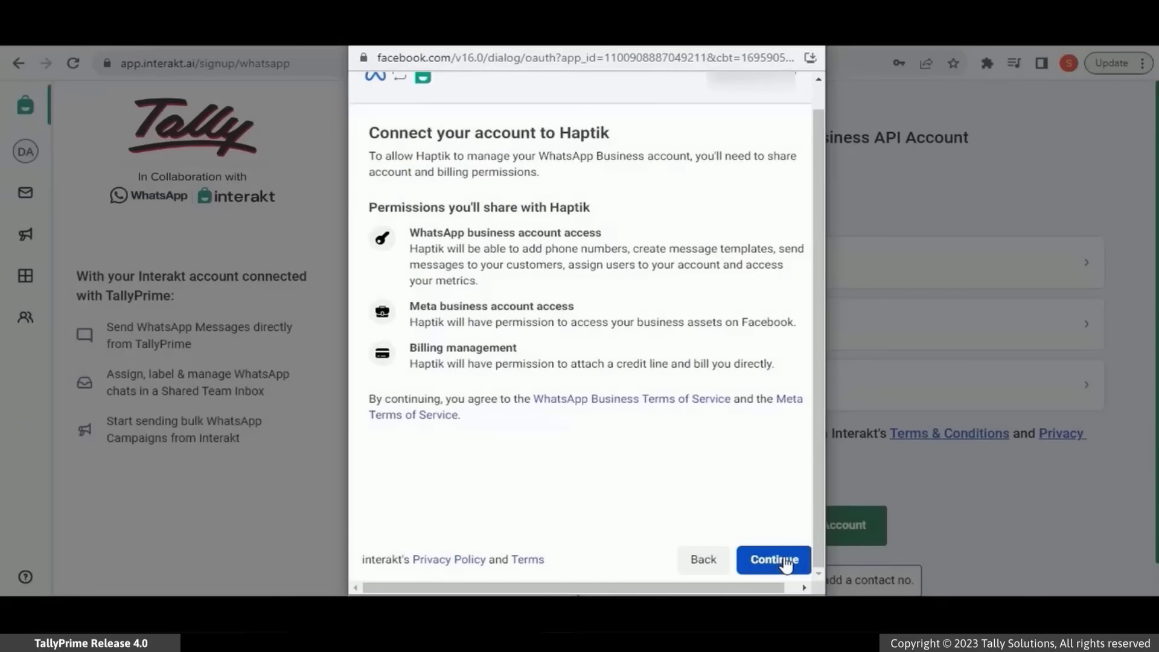
click(782, 560)
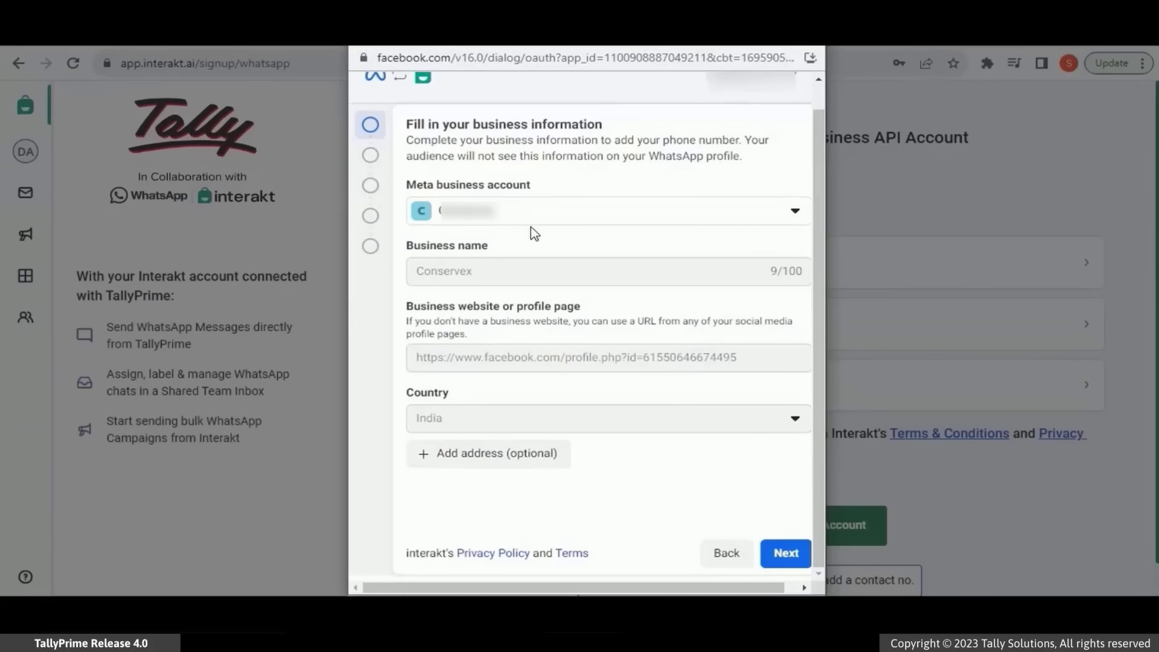
click(519, 219)
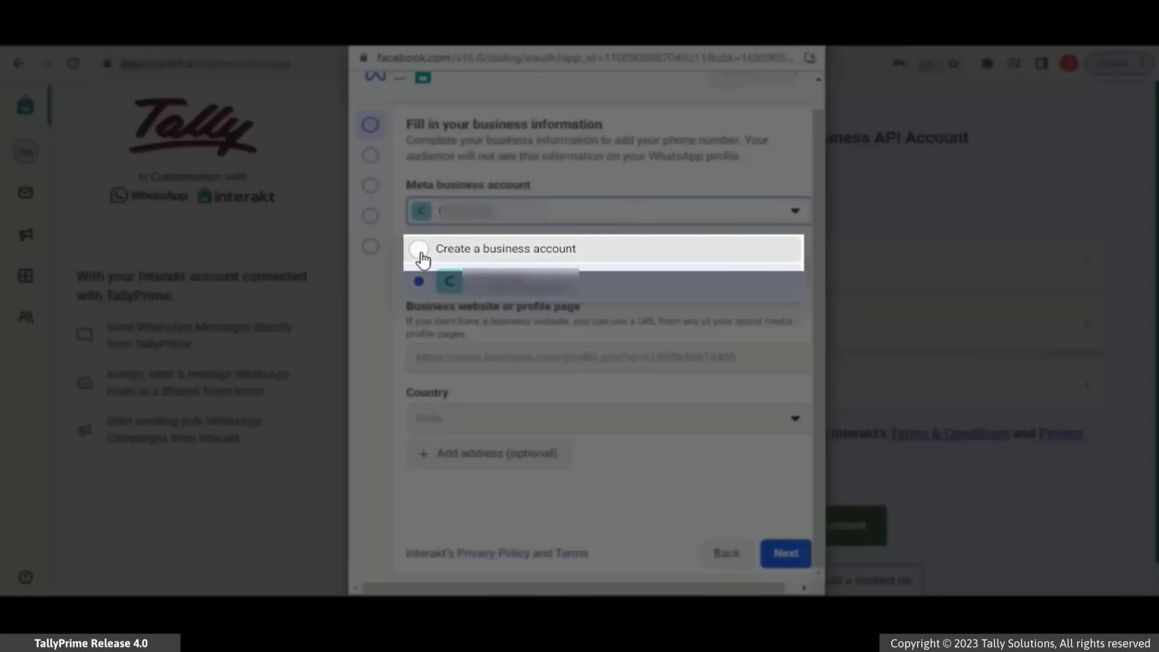
Create a new Meta business account named 'ABC Enterprises Pvt Ltd'
click(423, 259)
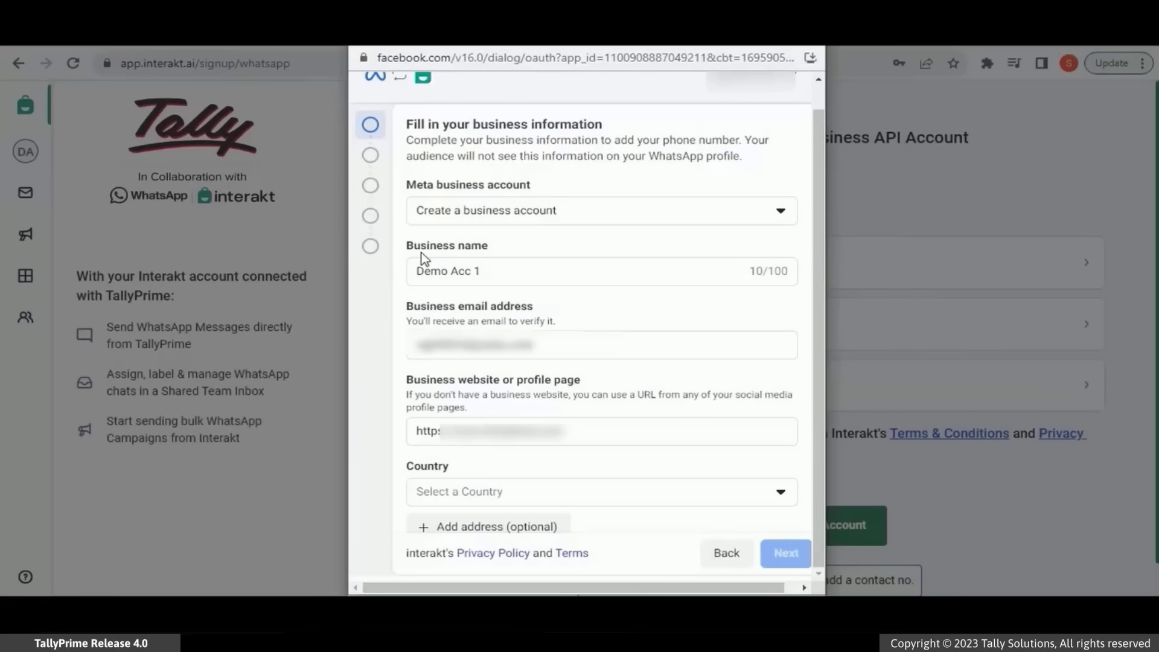
text(ABC Enterprises Pvt Ltd)
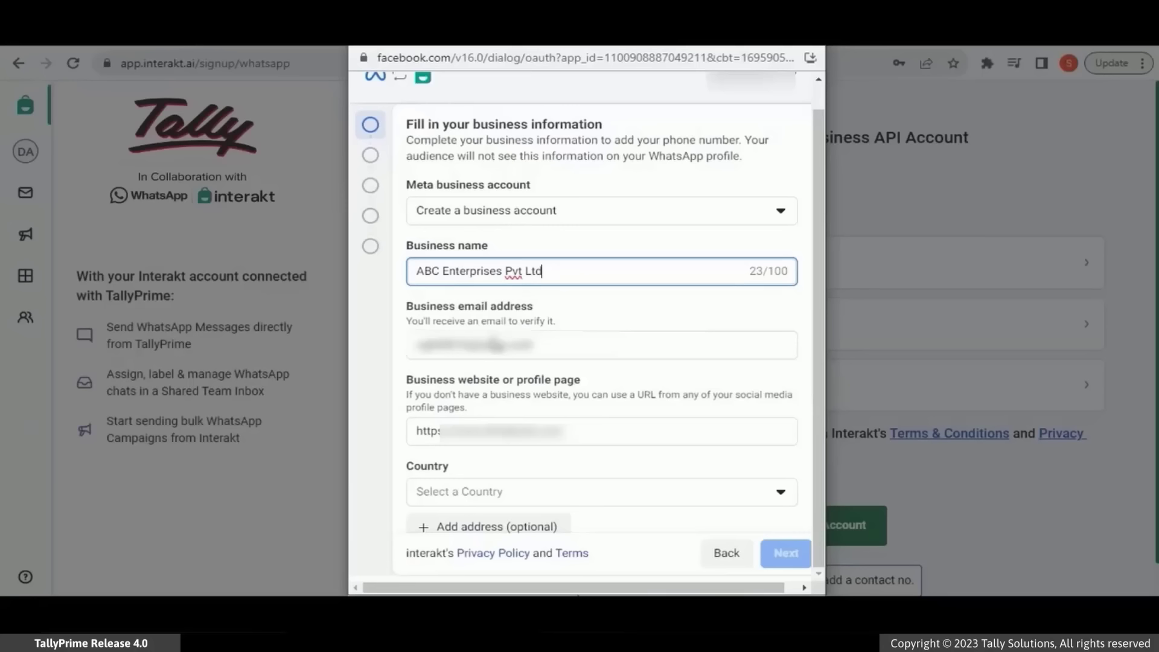
key(Tab)
scroll(535, 403, down, 1)
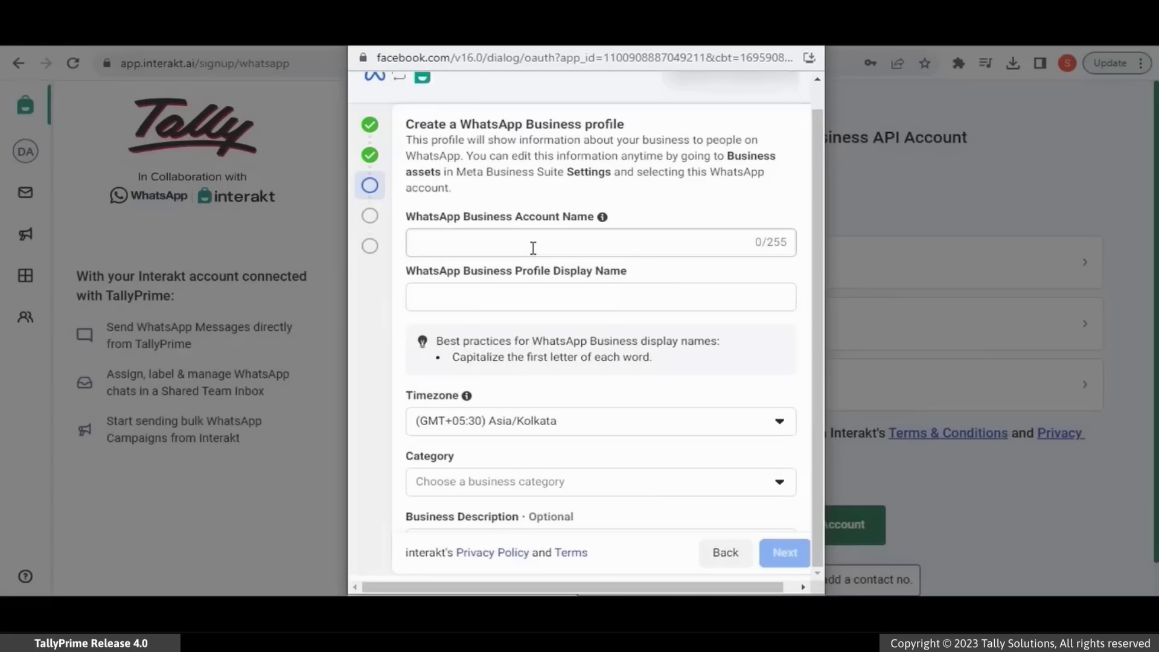
Enter 'ABC Enterprises Pvt Ltd' as both the WhatsApp account name and display name
click(493, 246)
text(A)
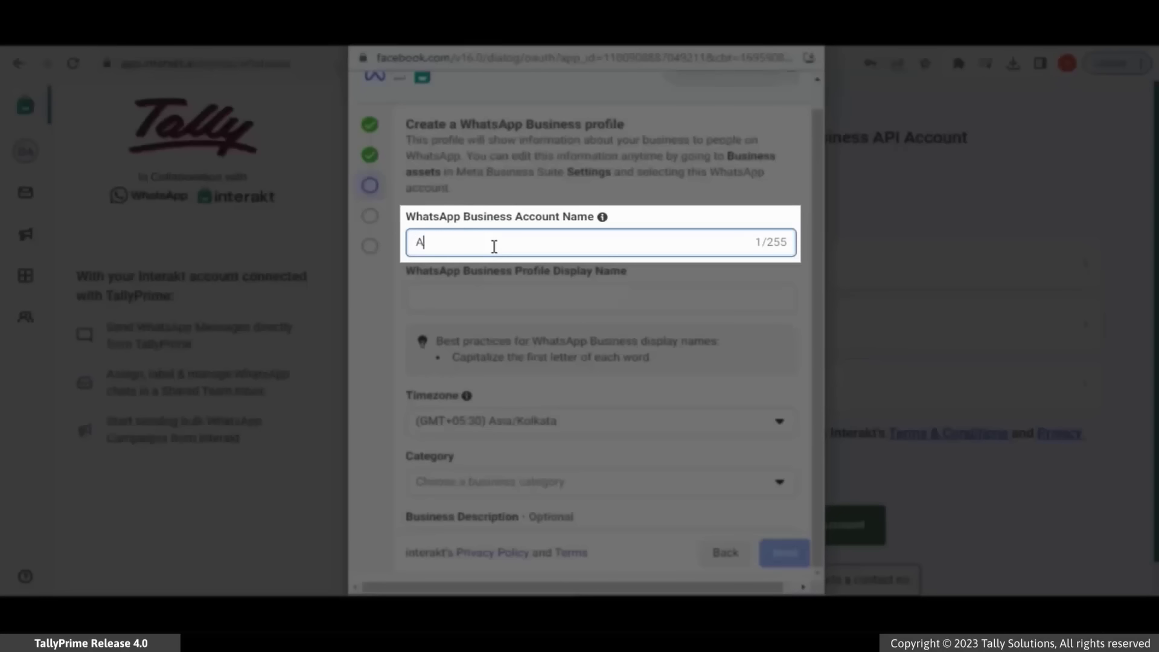
text(BC Enterprises P)
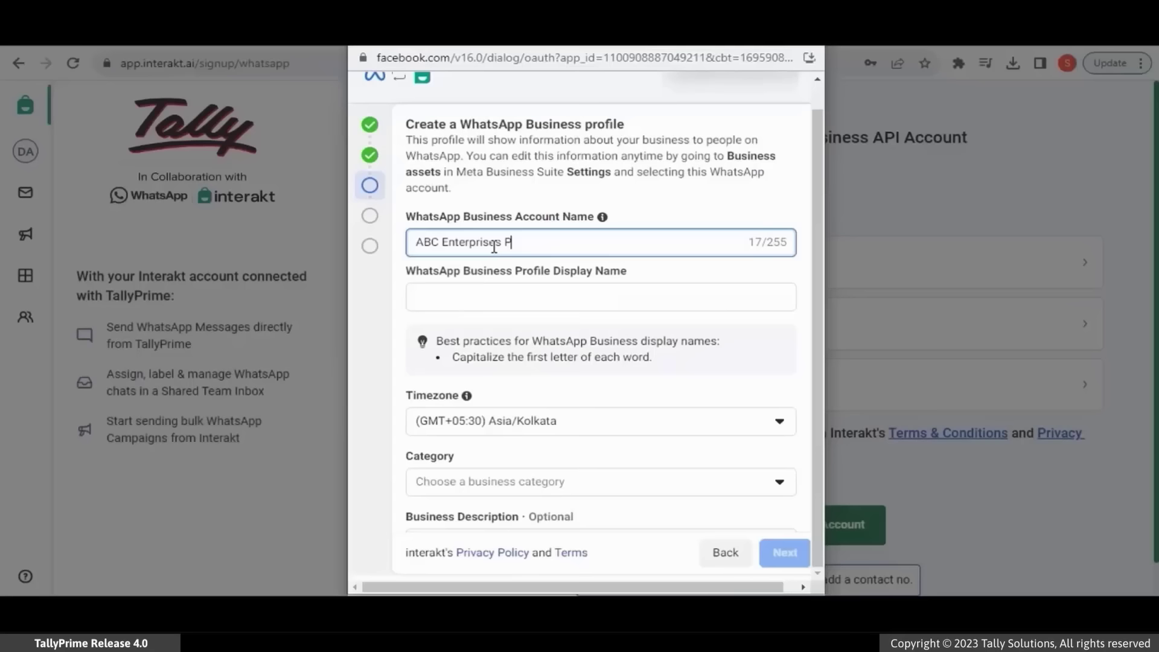
text(vt Ltd)
click(567, 297)
text(AB)
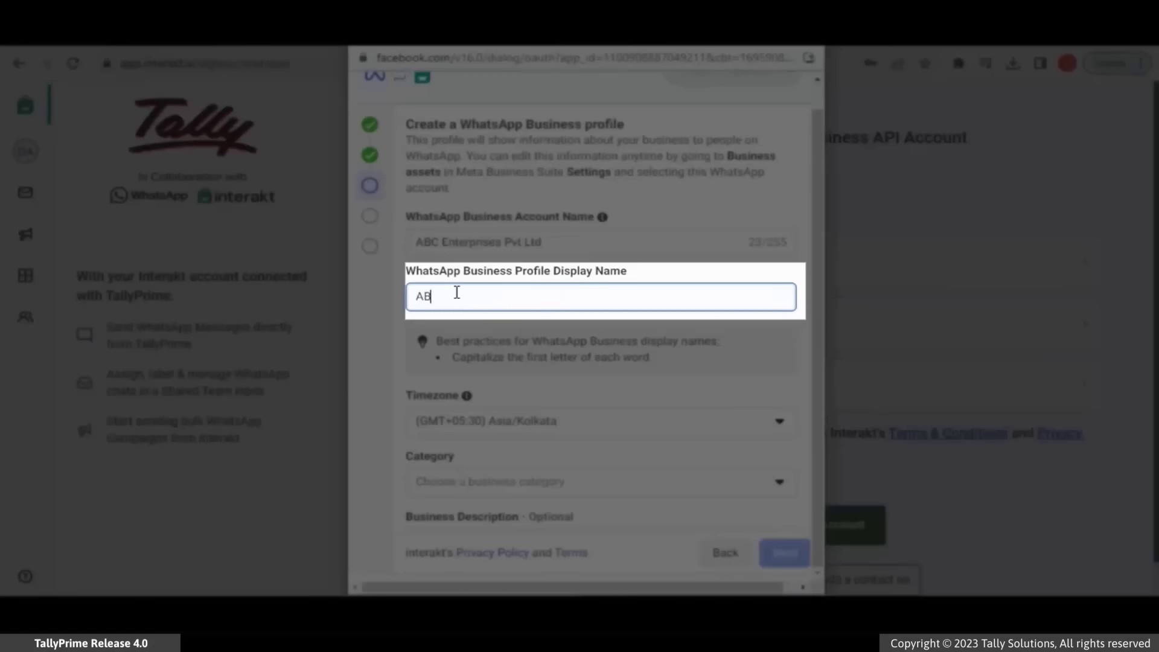
text(C Enterprises Pvt Ltd)
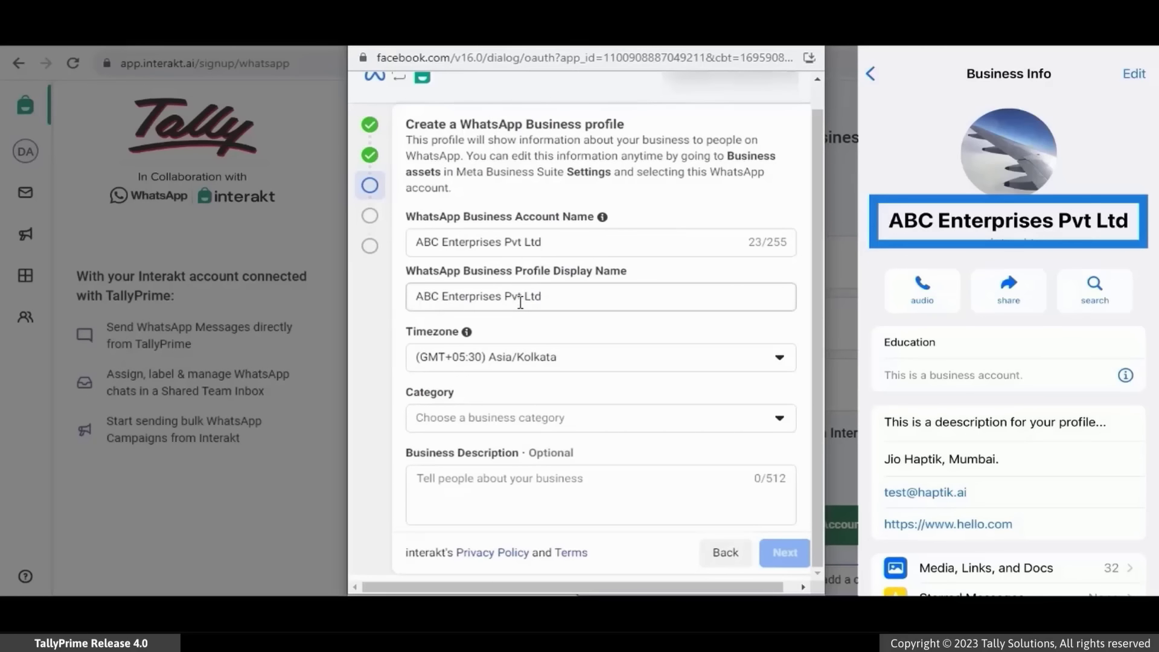
click(526, 303)
triple_click(525, 303)
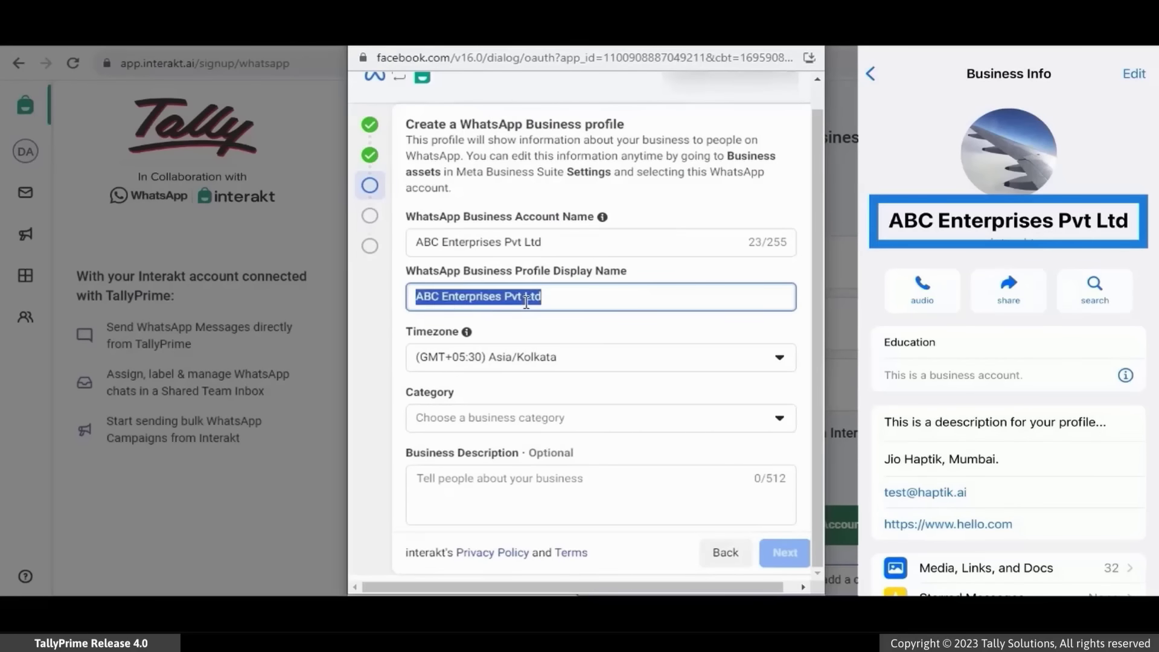
click(561, 303)
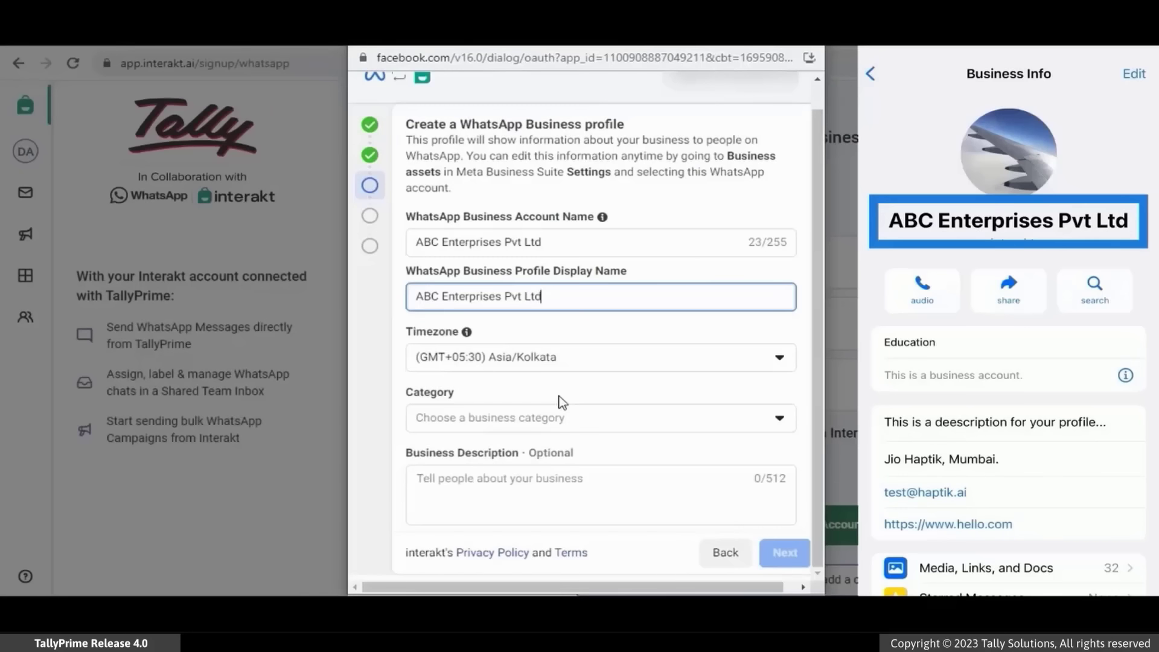
Set category Other and description 'Providing comprehensive solar roofing solutions.', then submit the profile
click(560, 417)
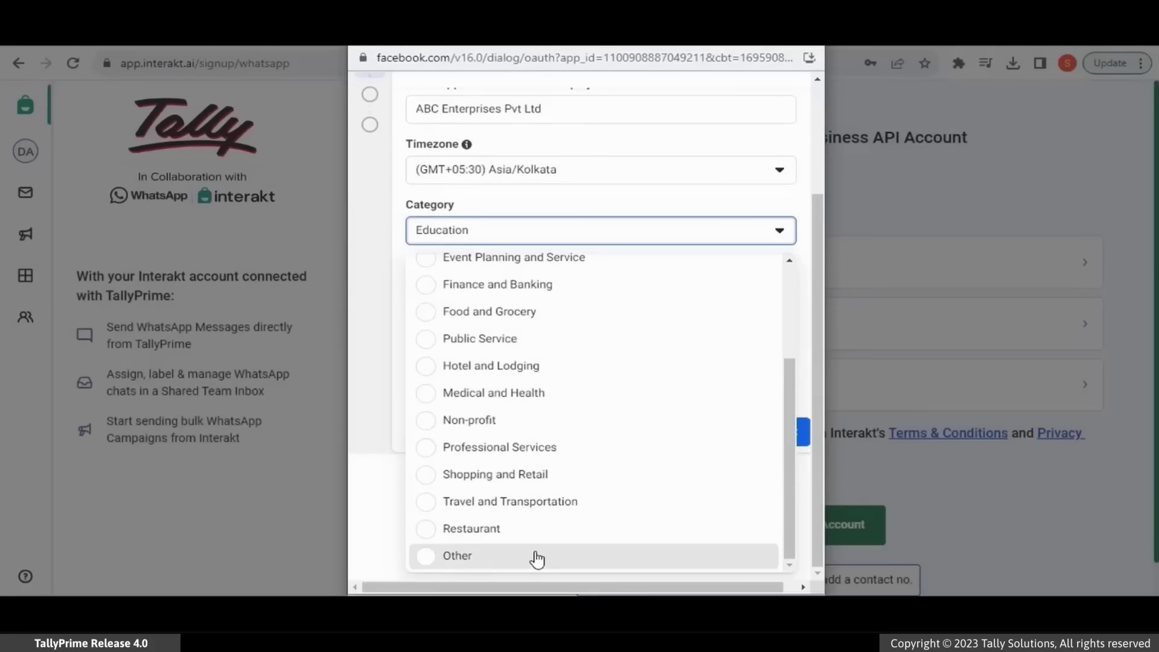
click(533, 554)
scroll(592, 364, up, 2)
click(578, 470)
text(Providing comprehensive solar roofing solutions .)
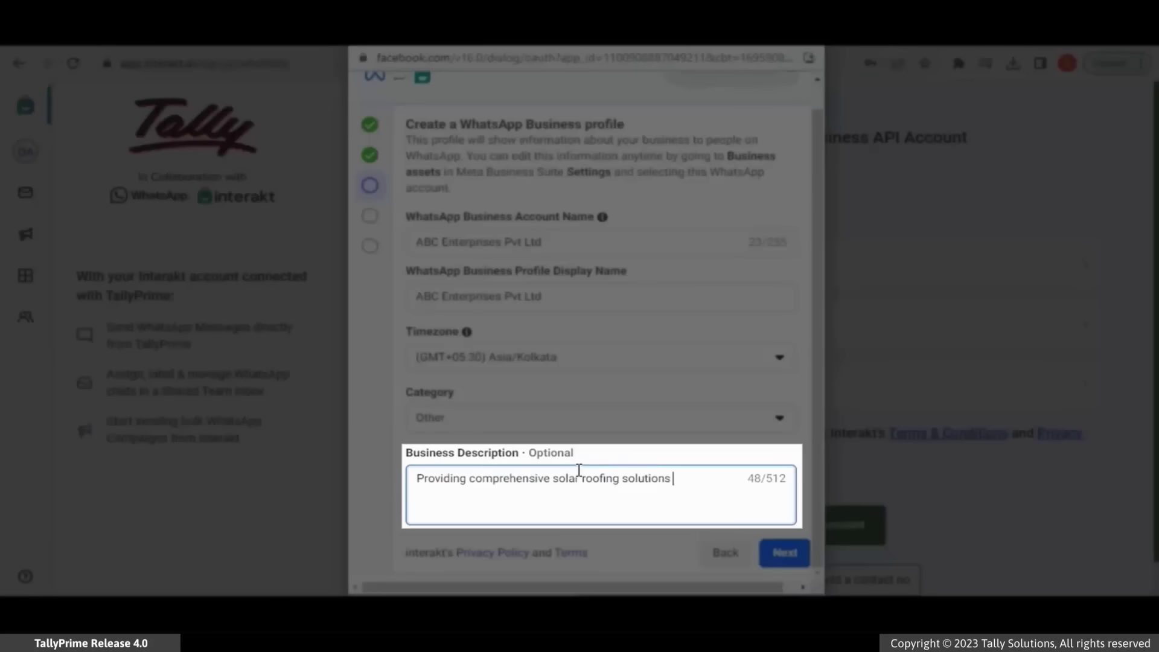
key(BackSpace)
key(BackSpace)
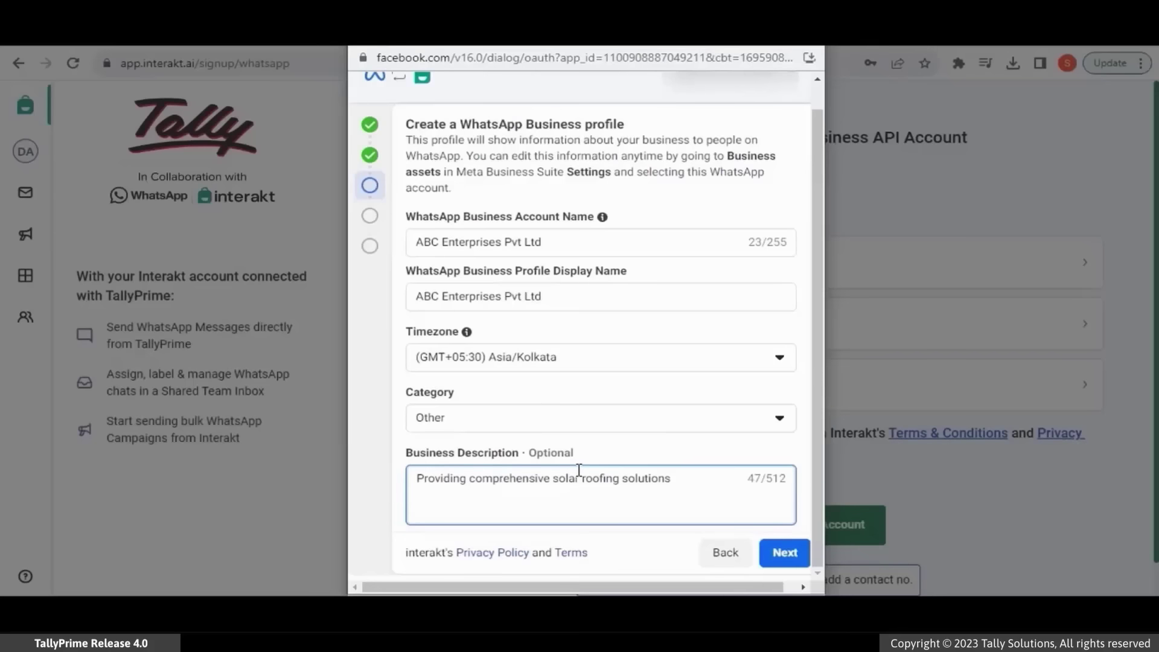
text(.)
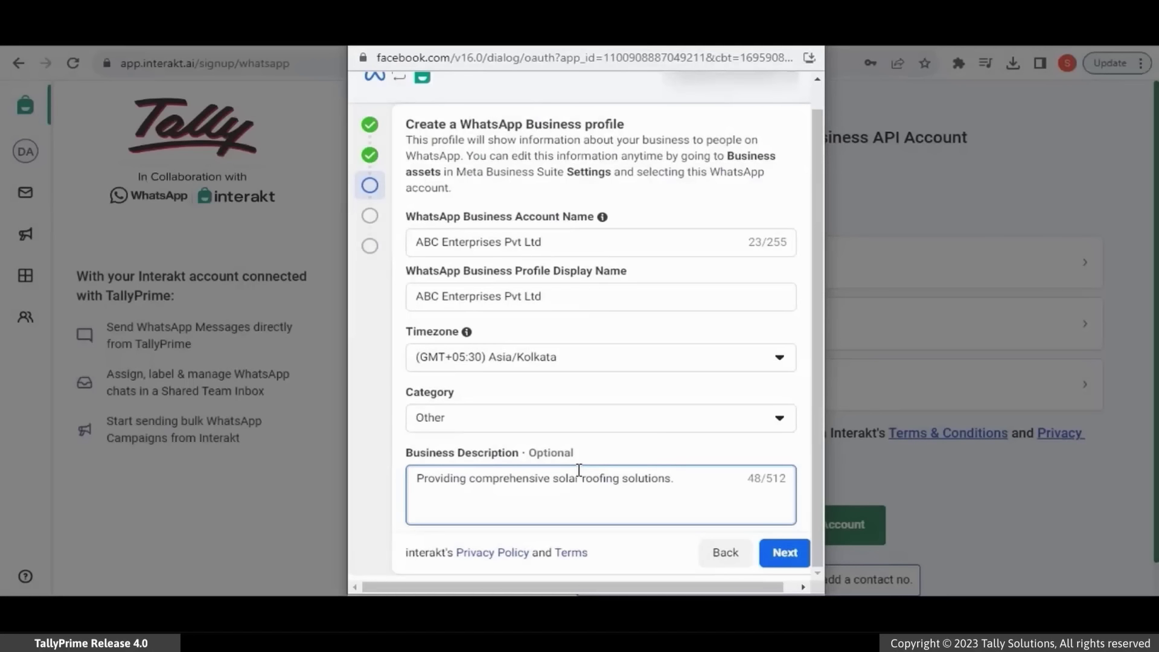
click(786, 550)
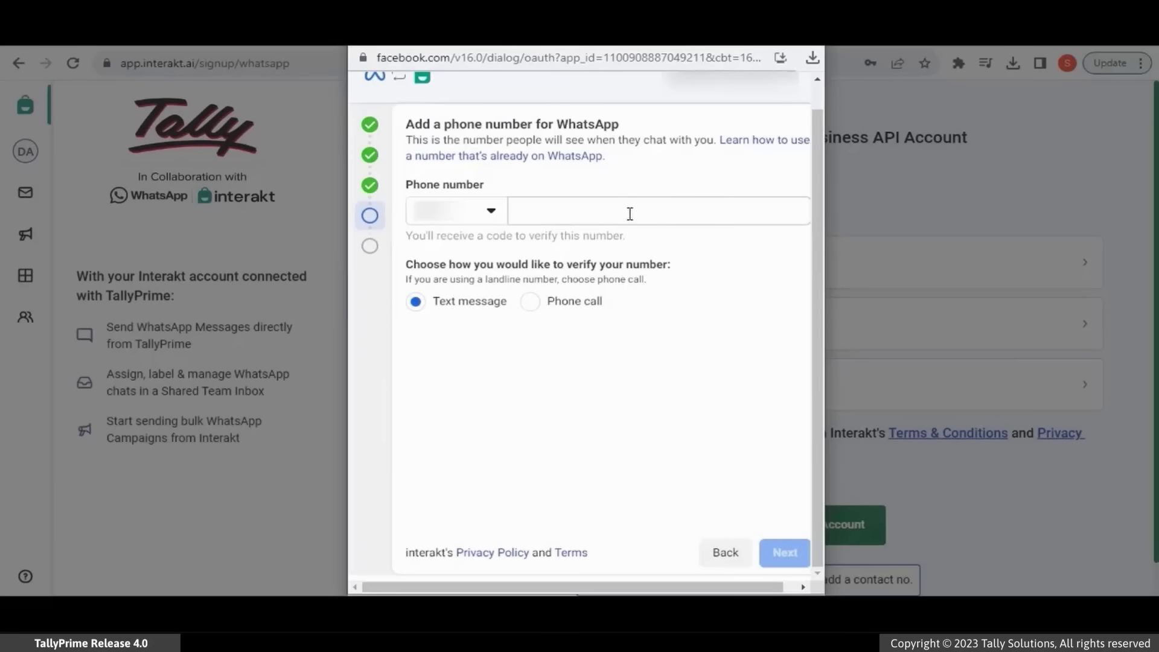
Enter the business phone number, choose phone-call verification, and type the received verification code
click(629, 214)
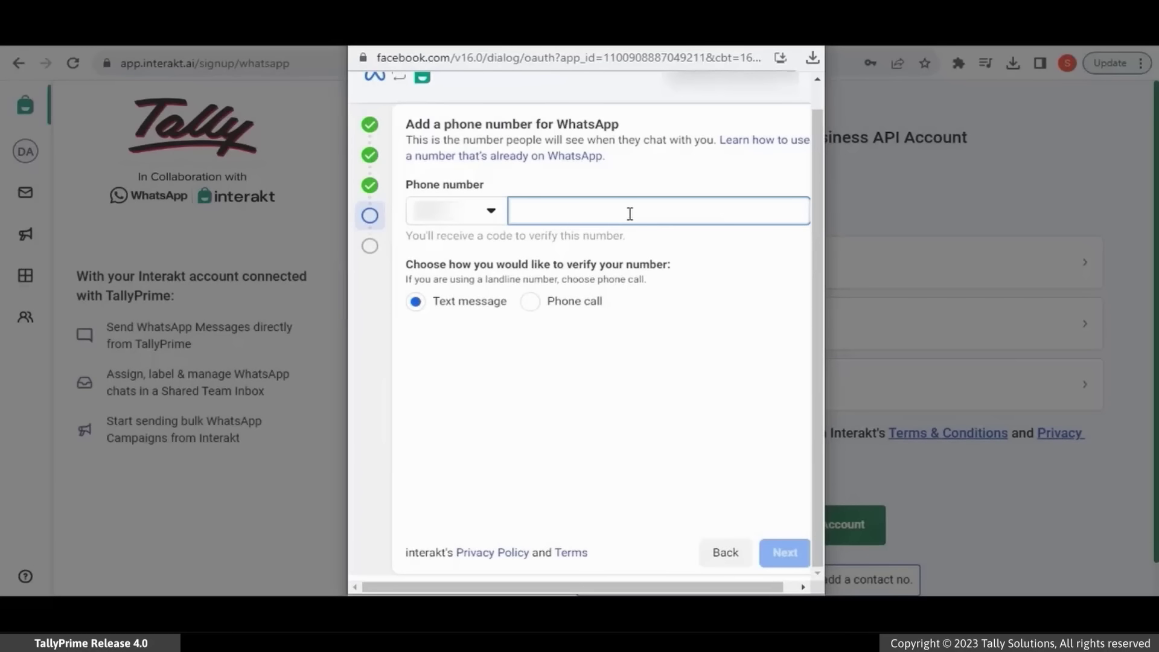
text(**********)
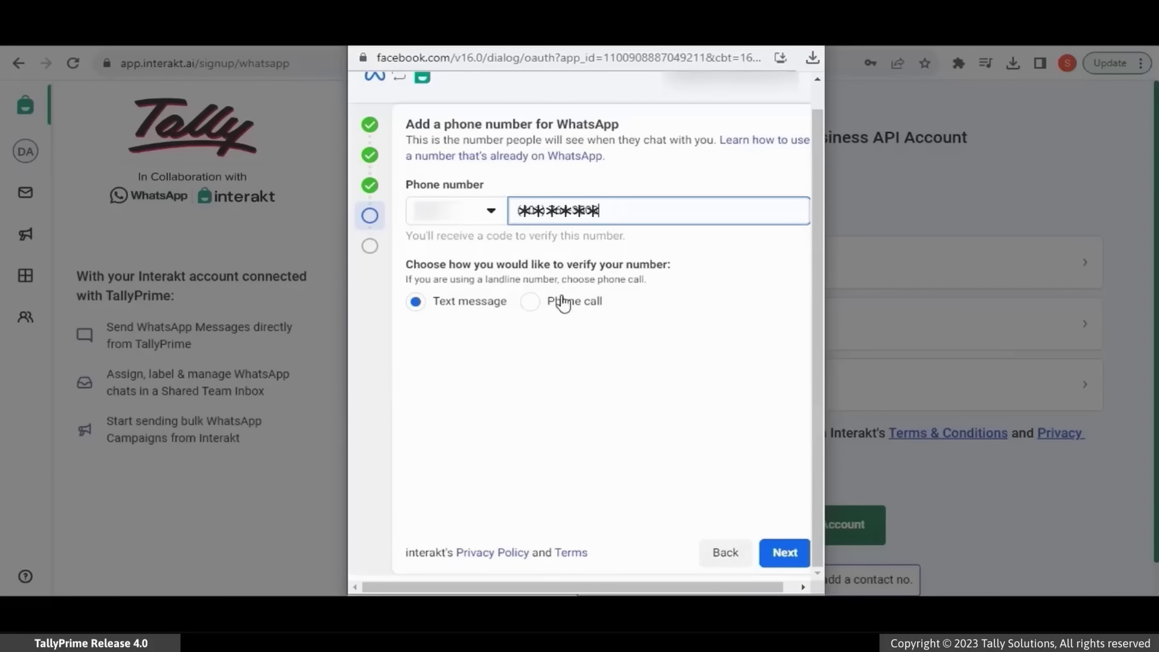
click(531, 302)
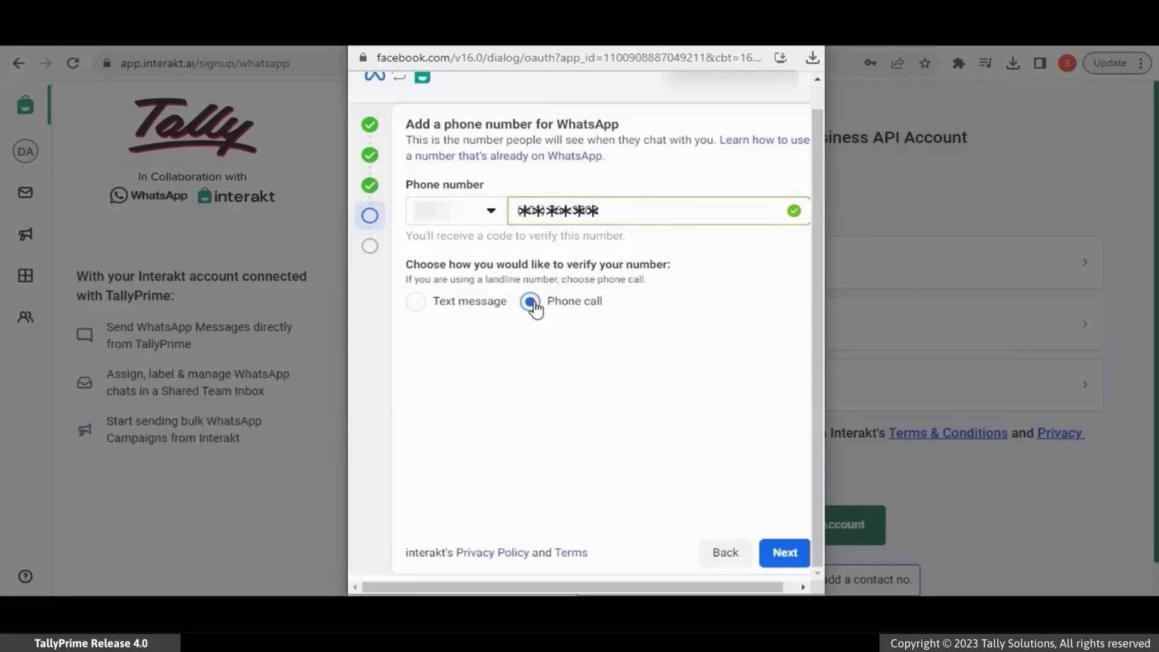
click(785, 550)
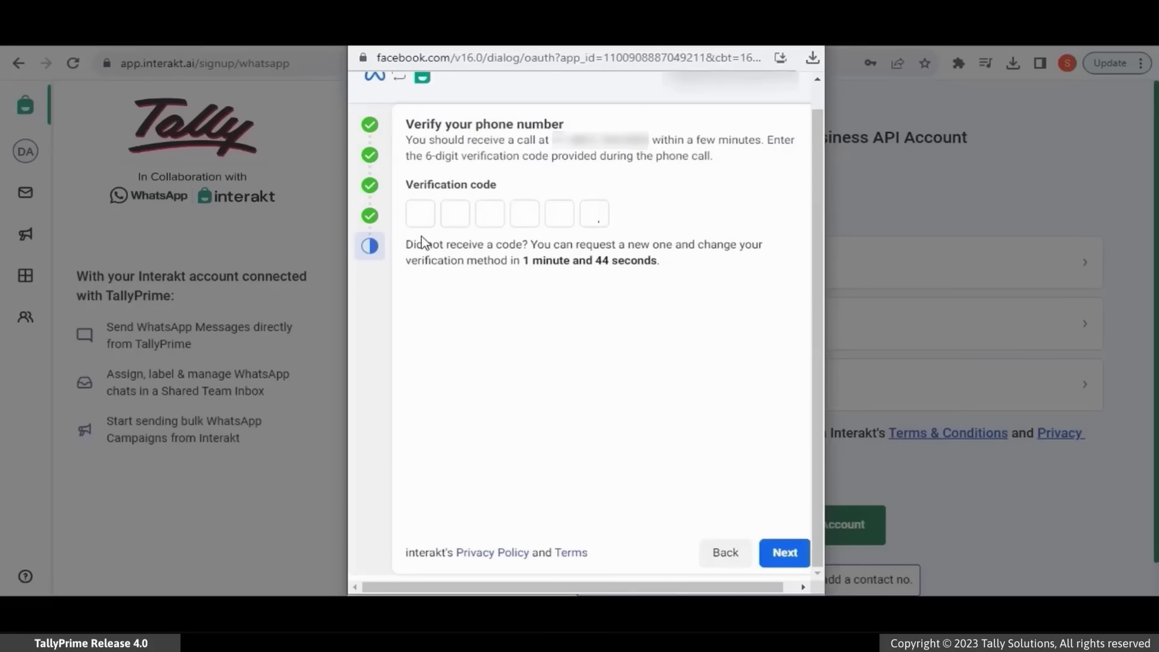
Submit the verification code and finish connecting the WhatsApp number
click(785, 554)
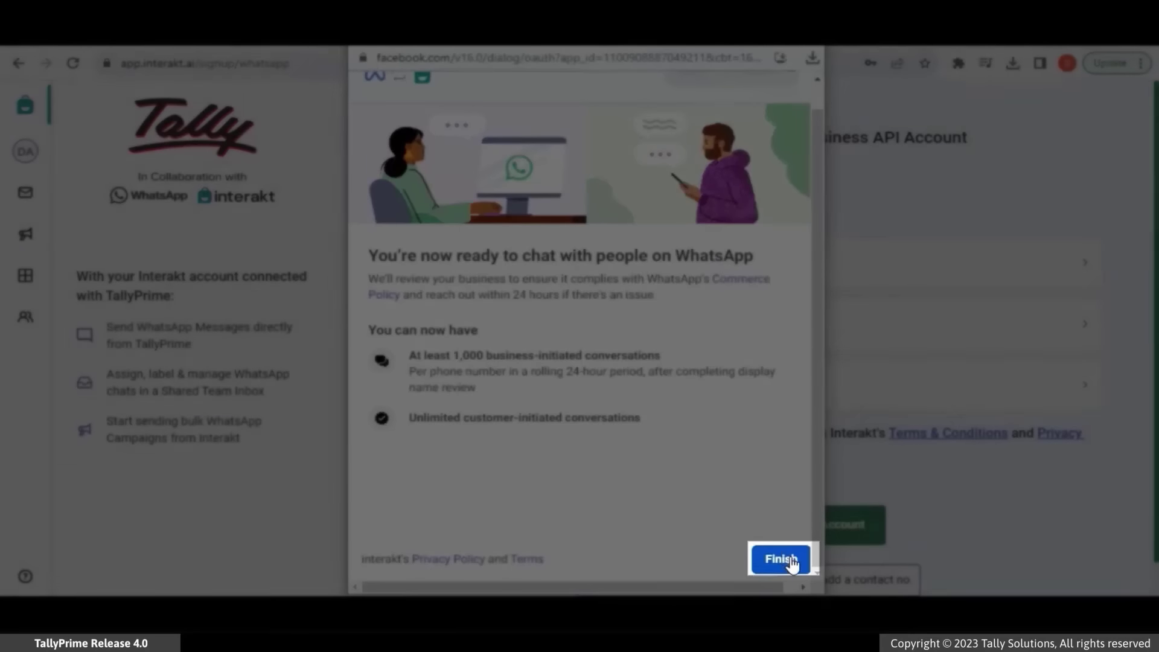
click(789, 560)
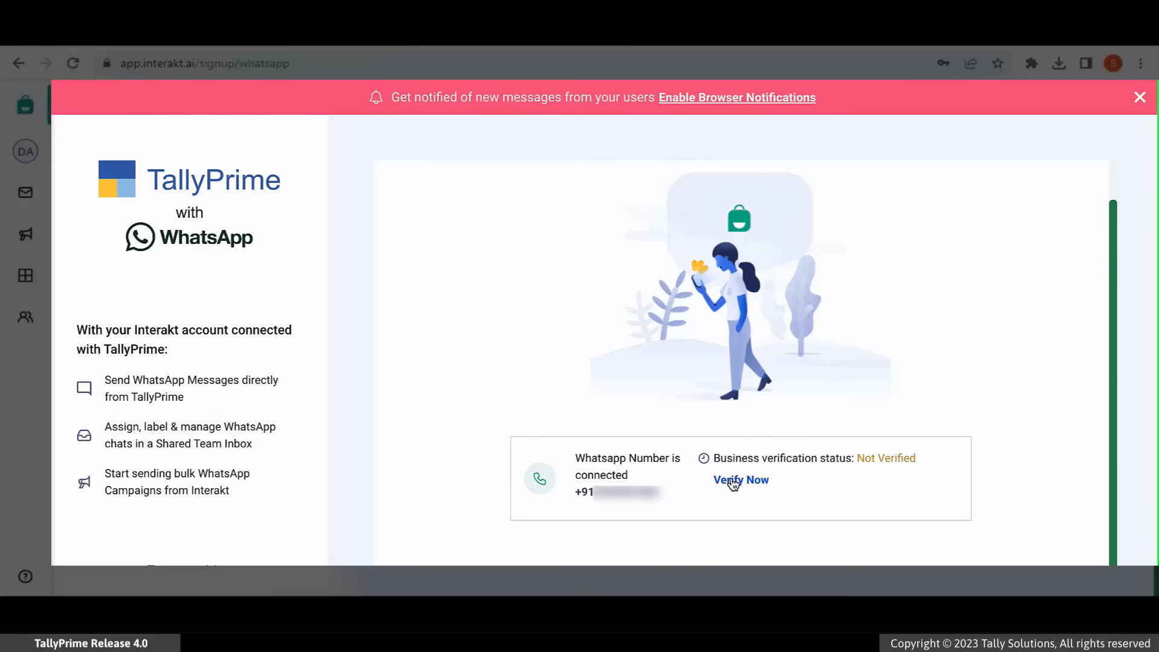
Start Verify Business, choose the AUTOMOTIVE DEALERS vertical, and open the GST certificate upload
click(732, 480)
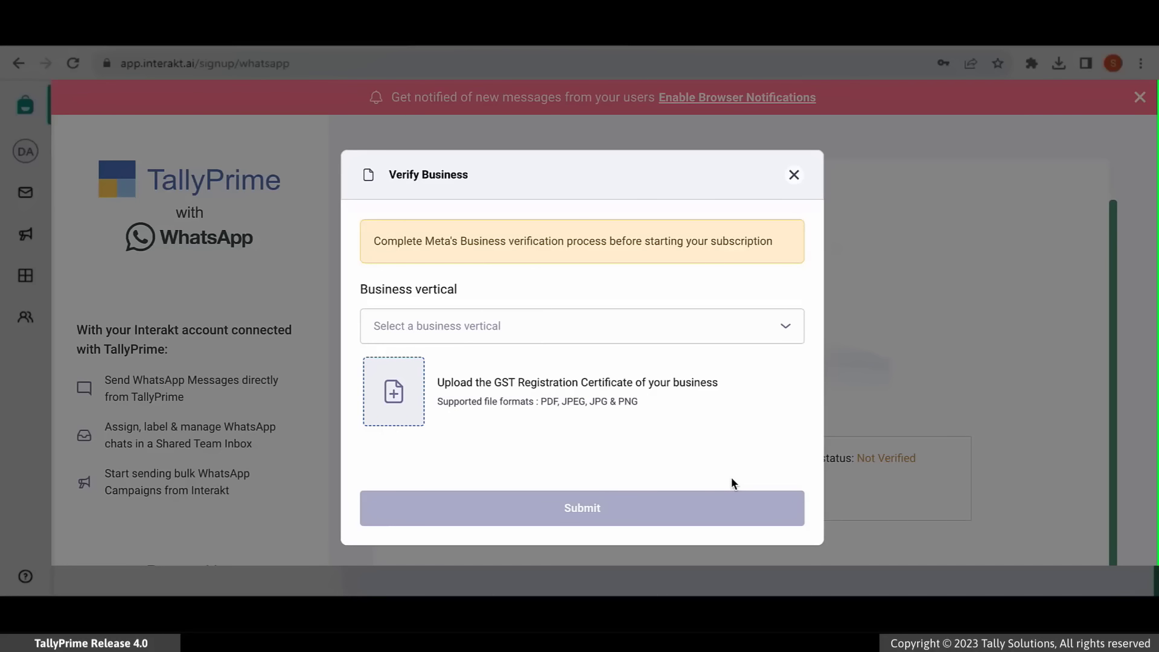
click(424, 331)
click(427, 400)
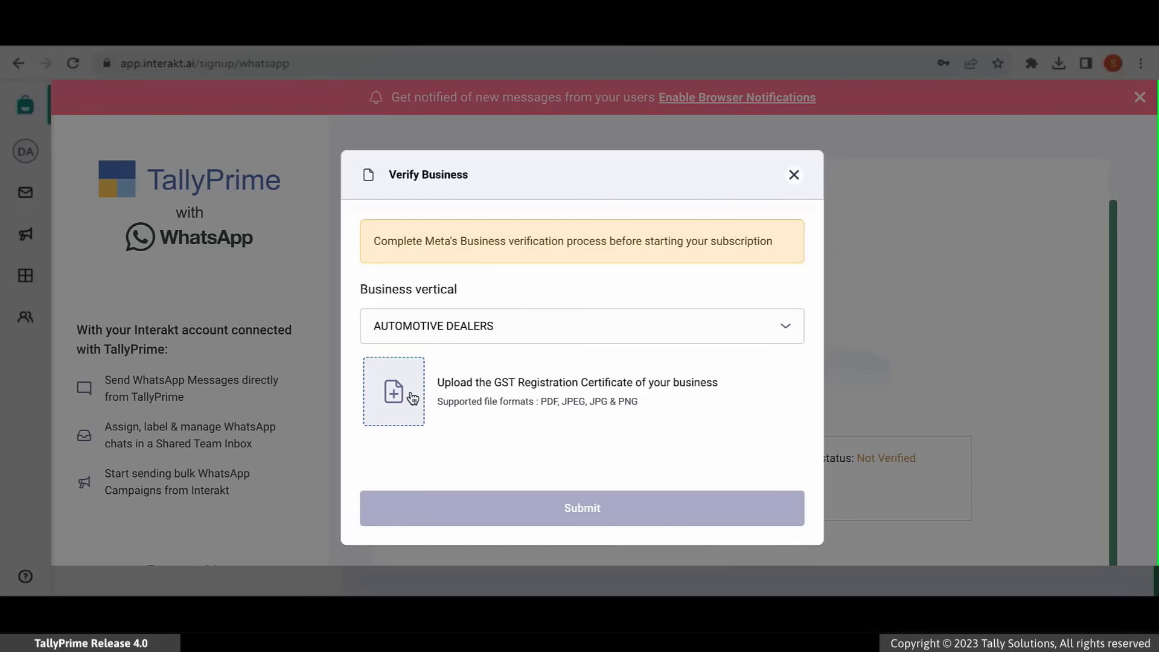
click(401, 397)
Upload the GST certificate PDF from Downloads and tick the declaration that details match it
click(477, 293)
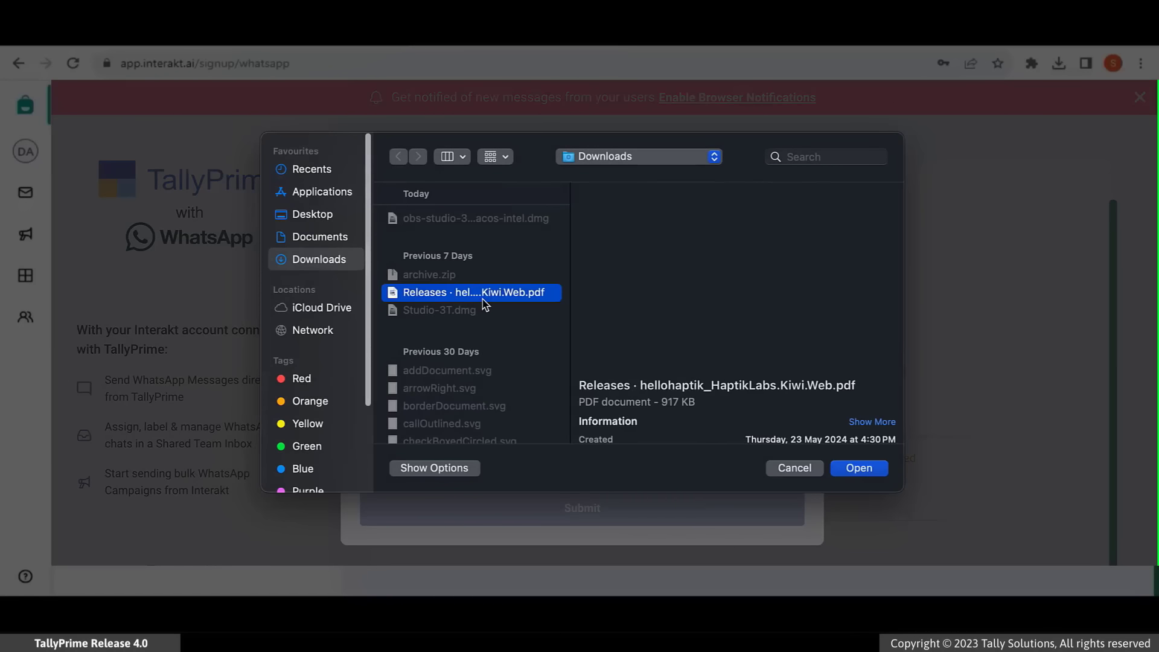
click(854, 470)
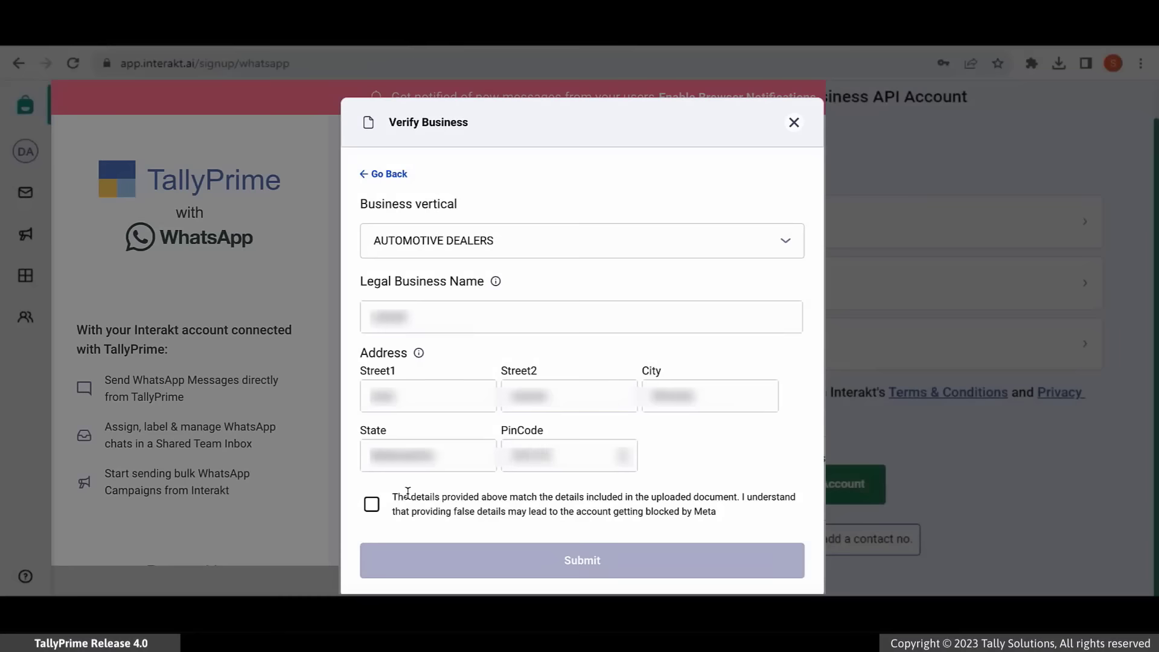
click(372, 505)
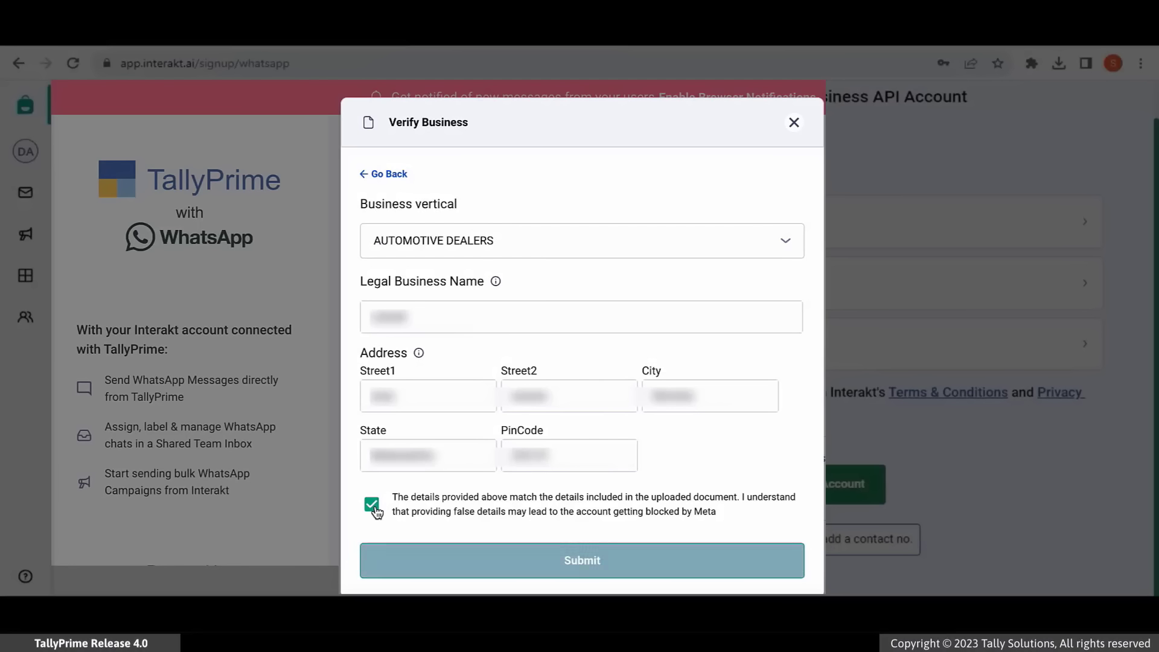